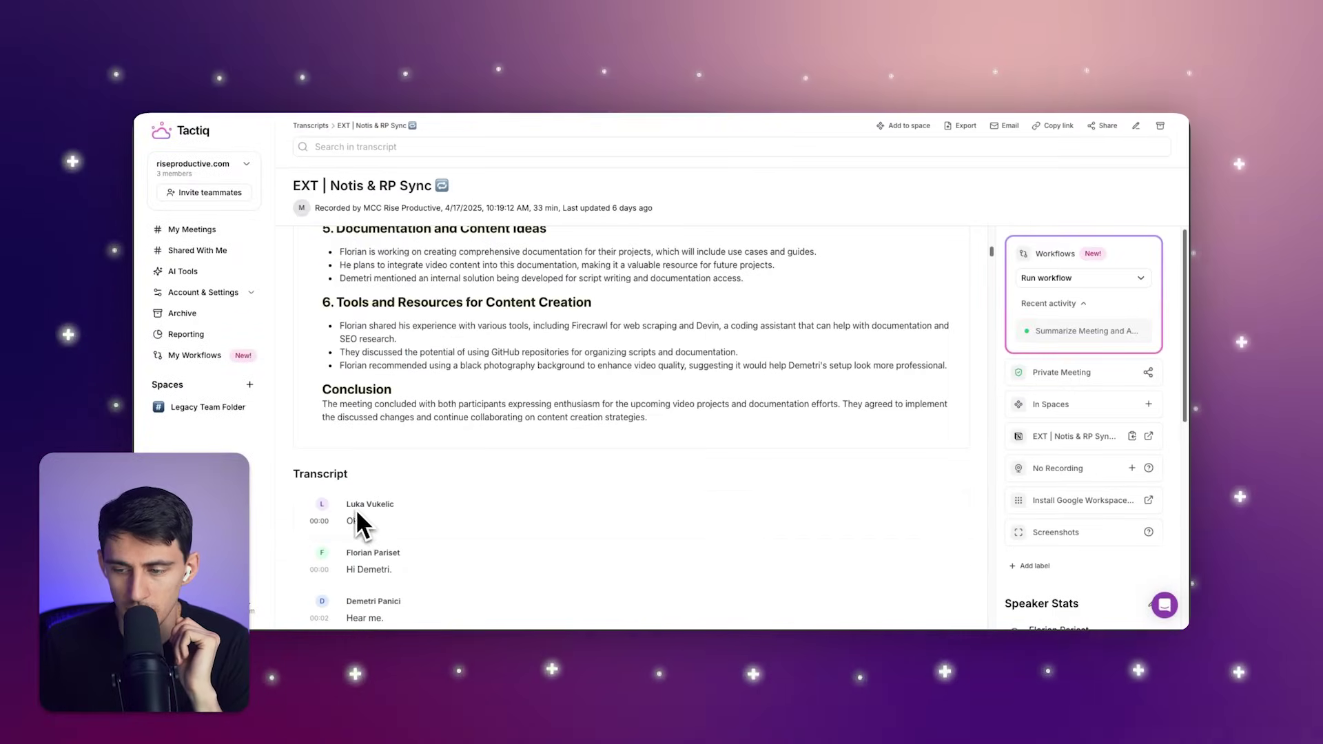
{"action": "scroll", "coordinate": [957, 353], "scroll_direction": "up", "scroll_amount": 10}
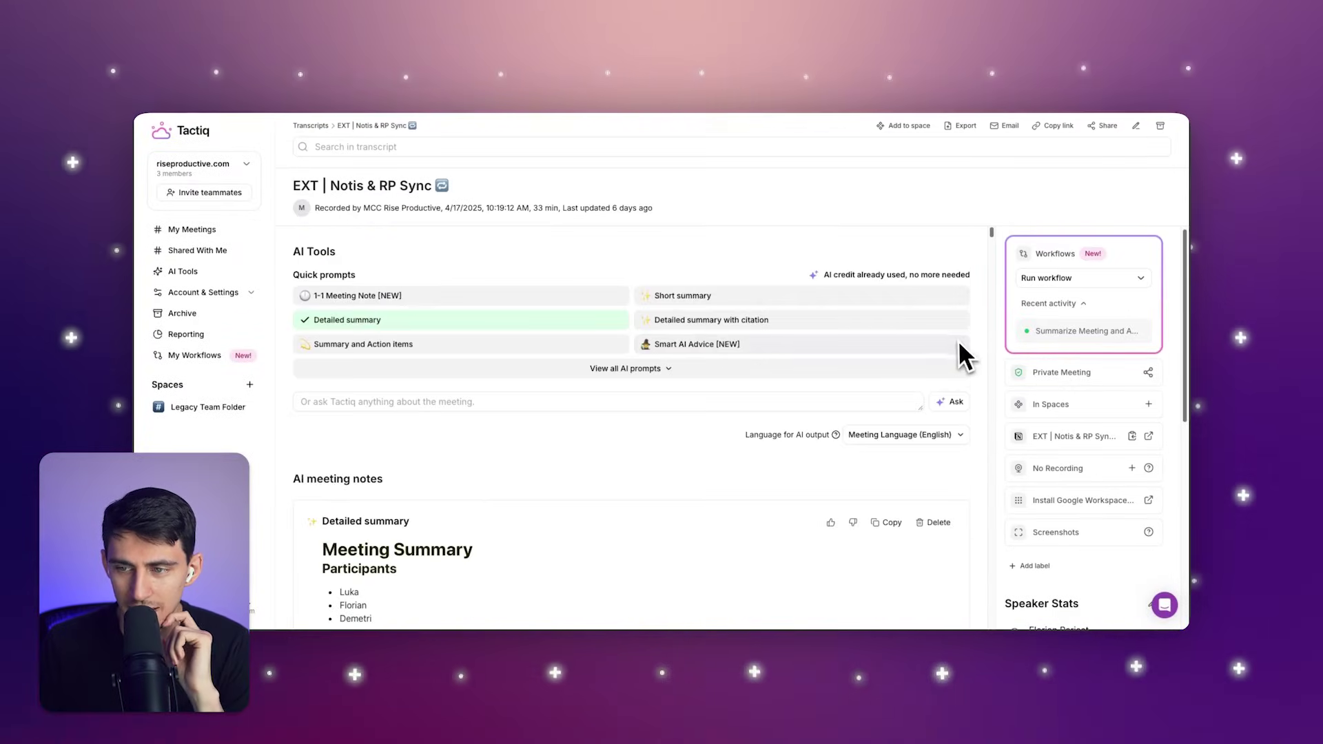
Export the Notis & RP sync meeting details, notes and transcript to a new Google Doc
{"action": "left_click", "coordinate": [1103, 125]}
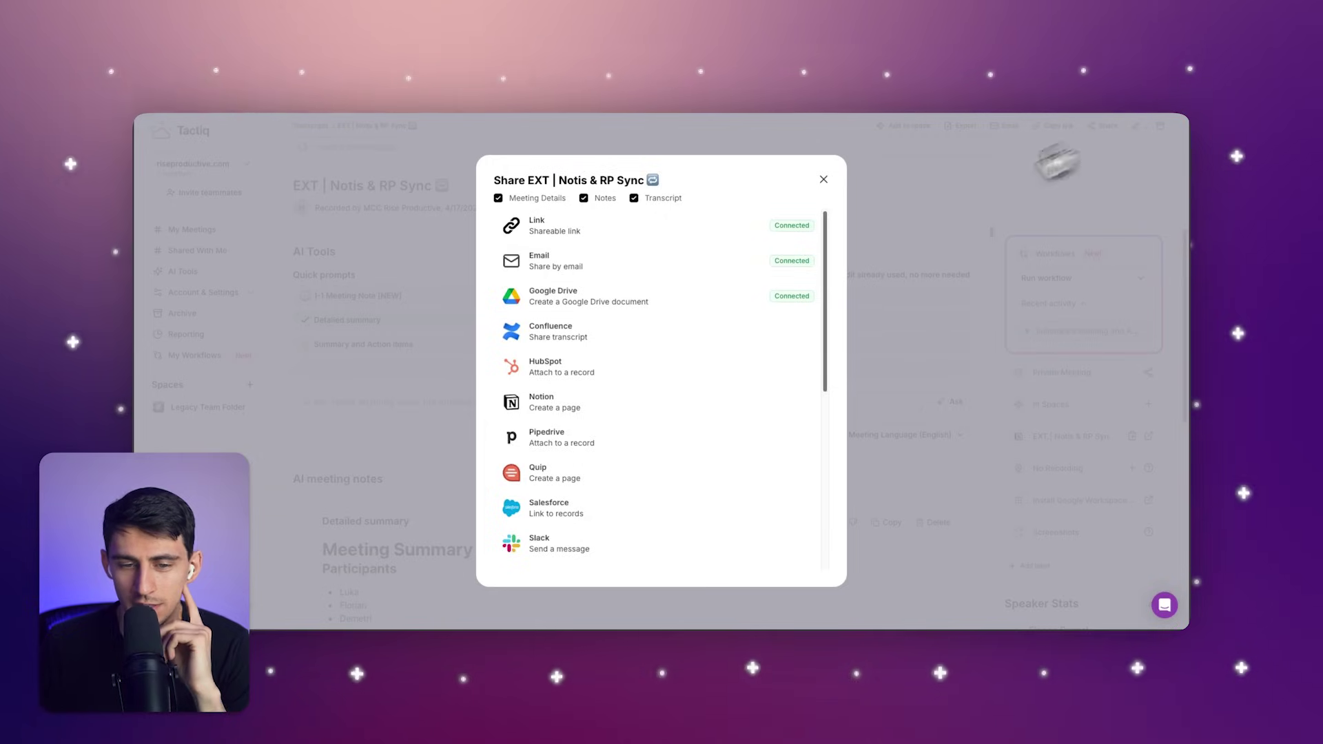
{"action": "left_click", "coordinate": [638, 307]}
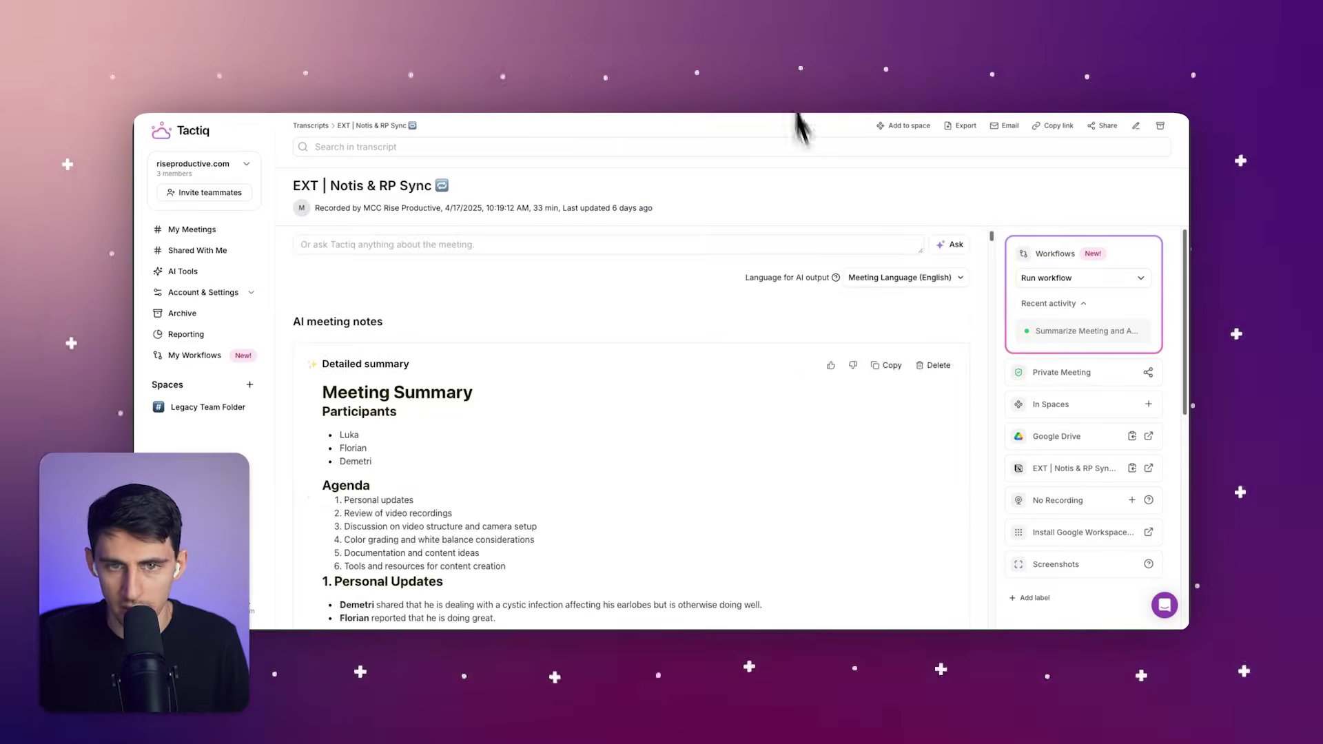
{"action": "scroll", "coordinate": [704, 538], "scroll_direction": "down", "scroll_amount": 15}
{"action": "scroll", "coordinate": [707, 543], "scroll_direction": "down", "scroll_amount": 15}
{"action": "scroll", "coordinate": [714, 543], "scroll_direction": "down", "scroll_amount": 15}
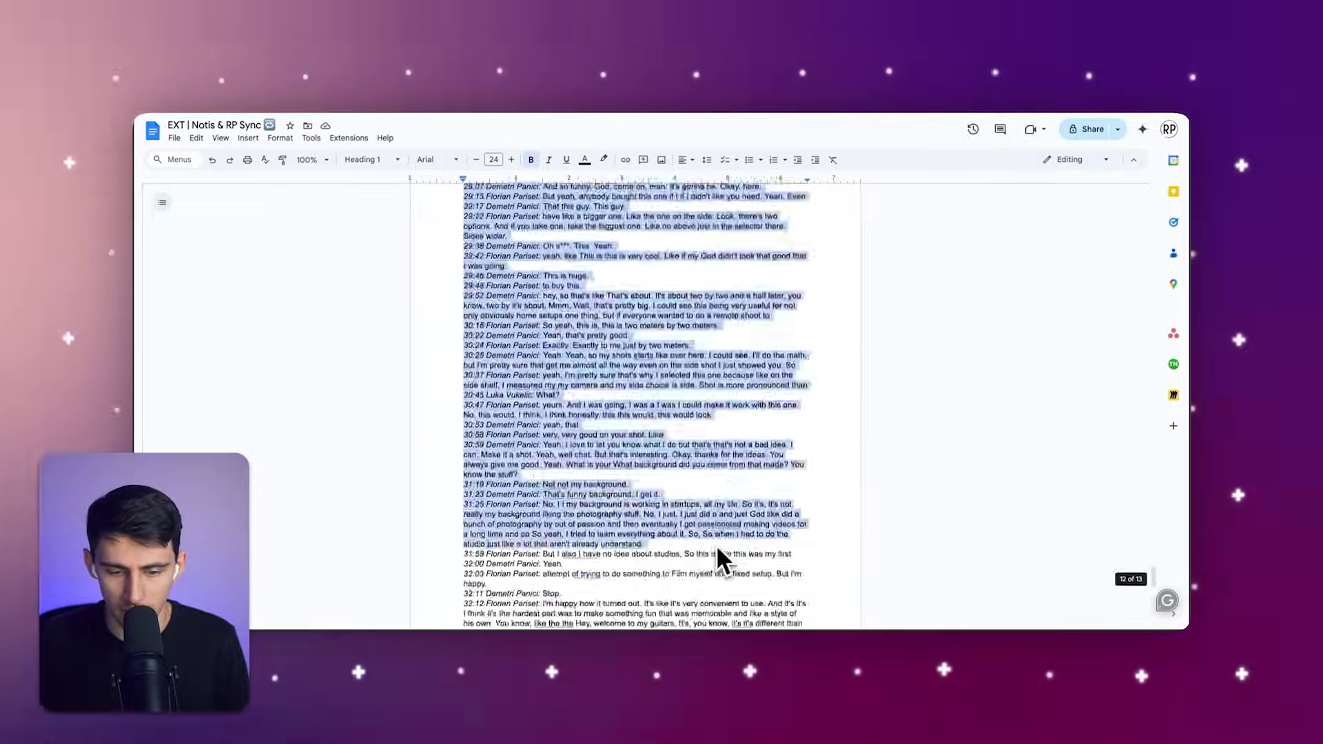
Paste the transcript copied from the Google Doc into a ChatGPT message
{"action": "left_click", "coordinate": [662, 614]}
{"action": "key", "text": "super+v"}
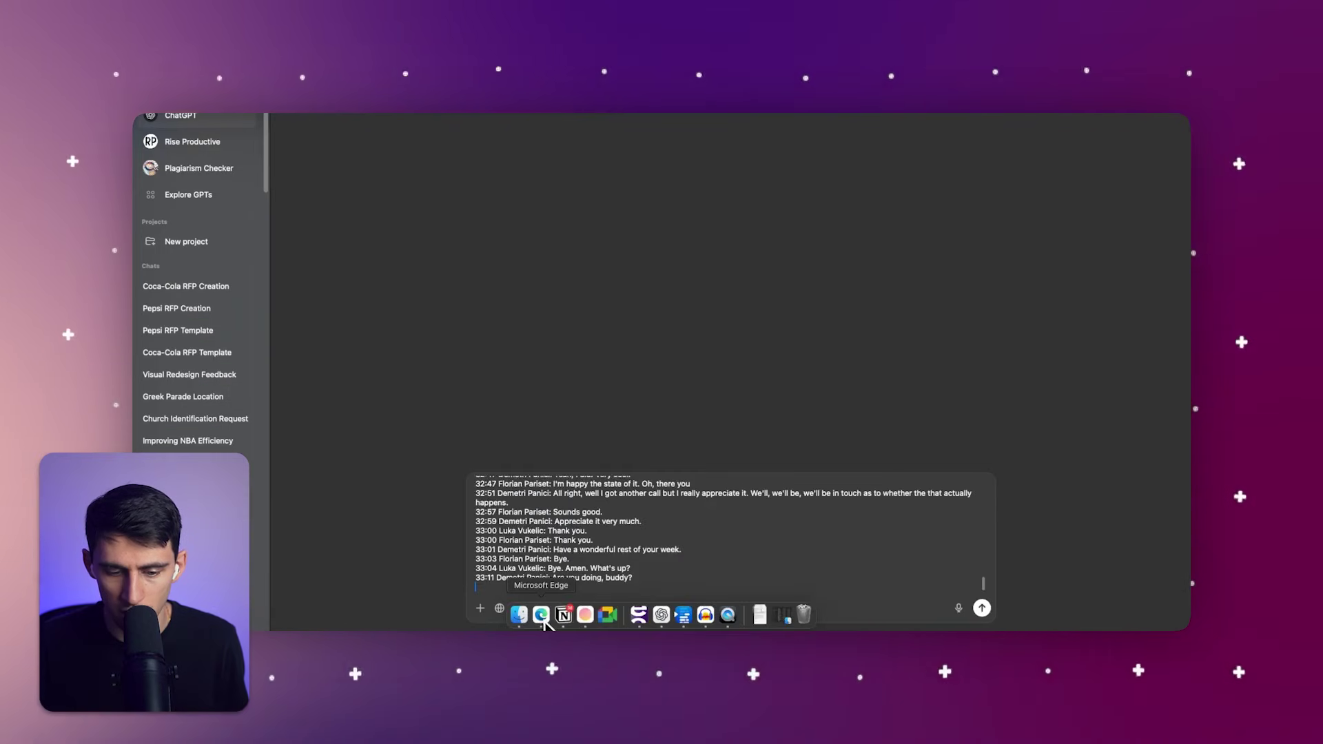
{"action": "left_click", "coordinate": [542, 616]}
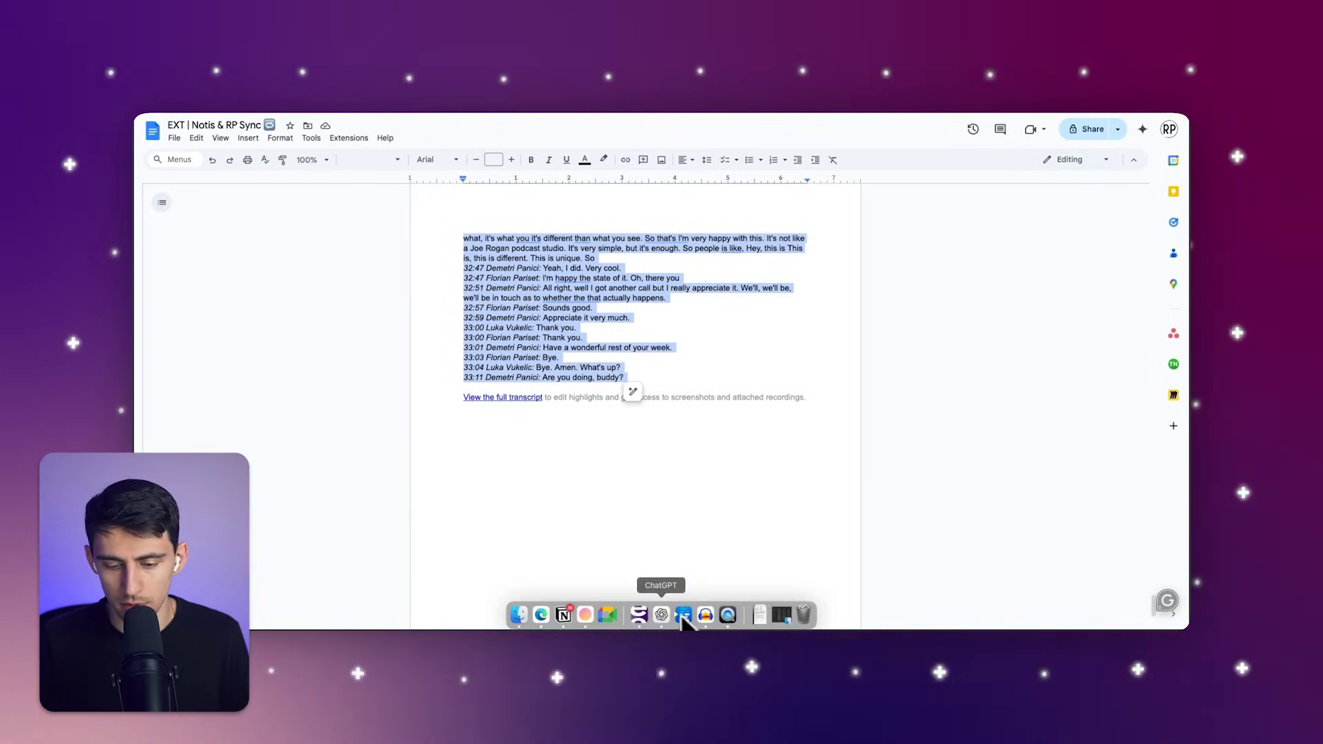
{"action": "left_click", "coordinate": [683, 615]}
{"action": "scroll", "coordinate": [554, 497], "scroll_direction": "up", "scroll_amount": 10}
{"action": "scroll", "coordinate": [533, 499], "scroll_direction": "up", "scroll_amount": 10}
{"action": "scroll", "coordinate": [526, 498], "scroll_direction": "up", "scroll_amount": 10}
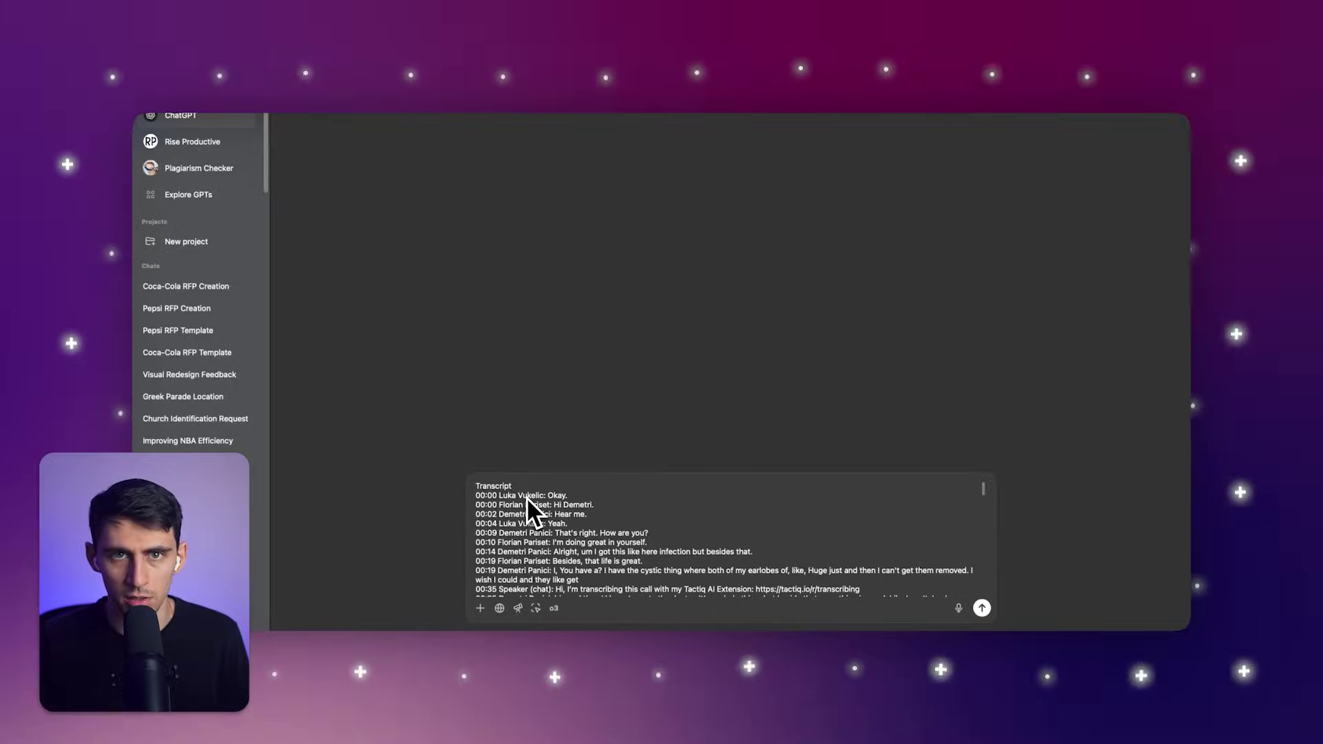
Add a detailed meeting-minutes prompt above the pasted transcript and send it to ChatGPT
{"action": "key", "text": "Return"}
{"action": "key", "text": "Return"}
{"action": "key", "text": "Up"}
{"action": "key", "text": "Up"}
{"action": "key", "text": "super+equal"}
{"action": "type", "text": "Write a"}
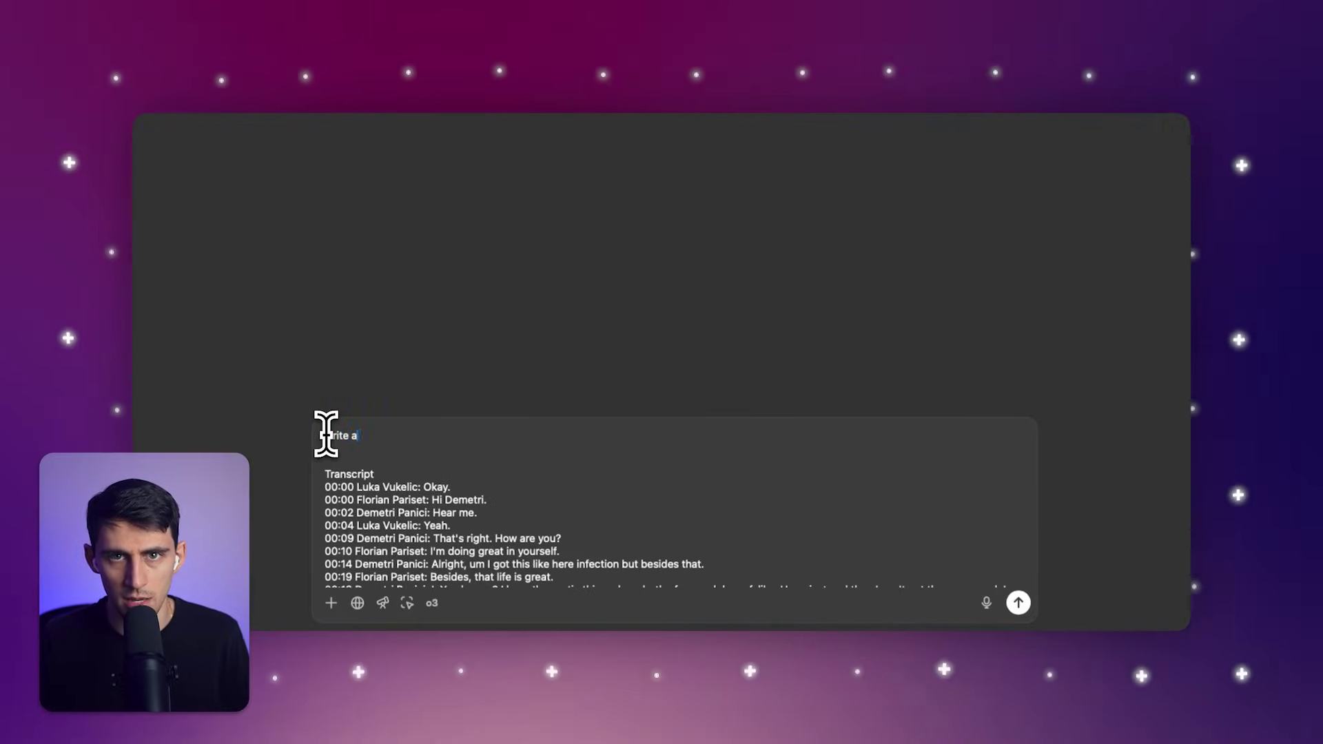
{"action": "type", "text": " detailed meetin"}
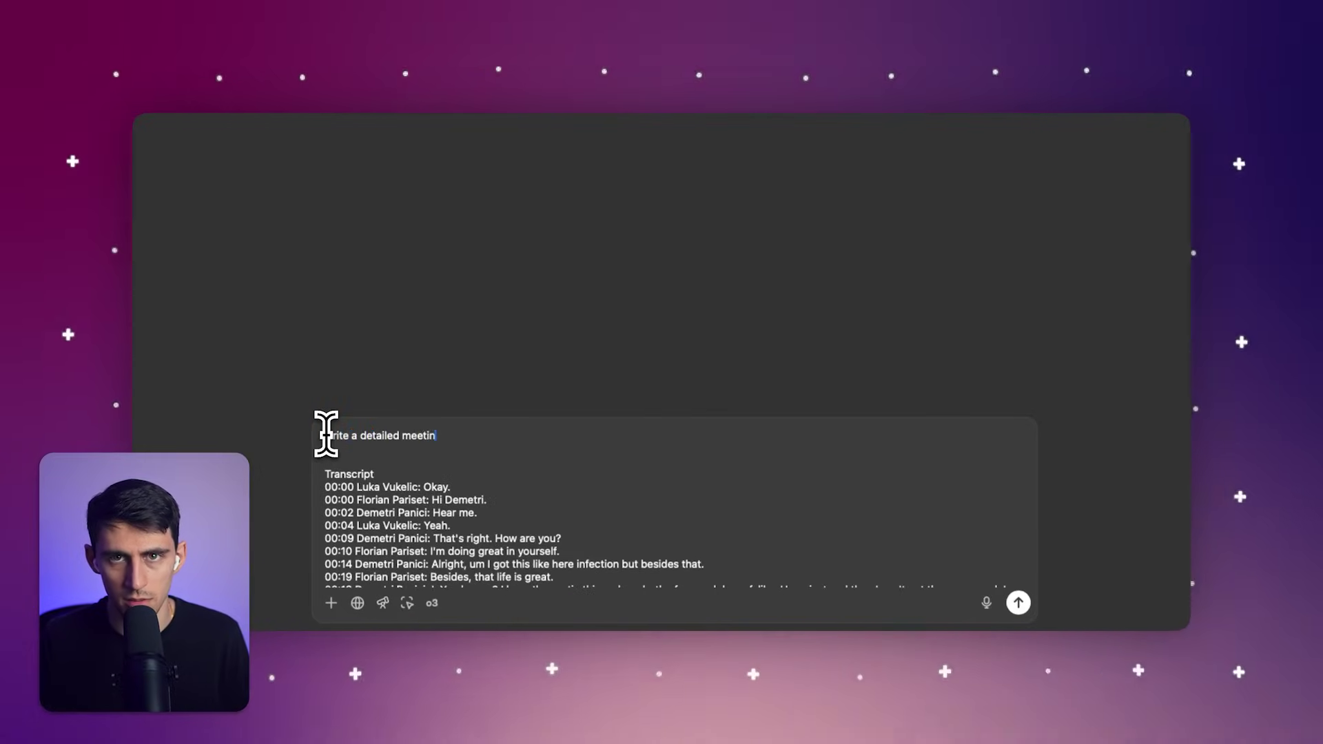
{"action": "type", "text": "g minutes from the"}
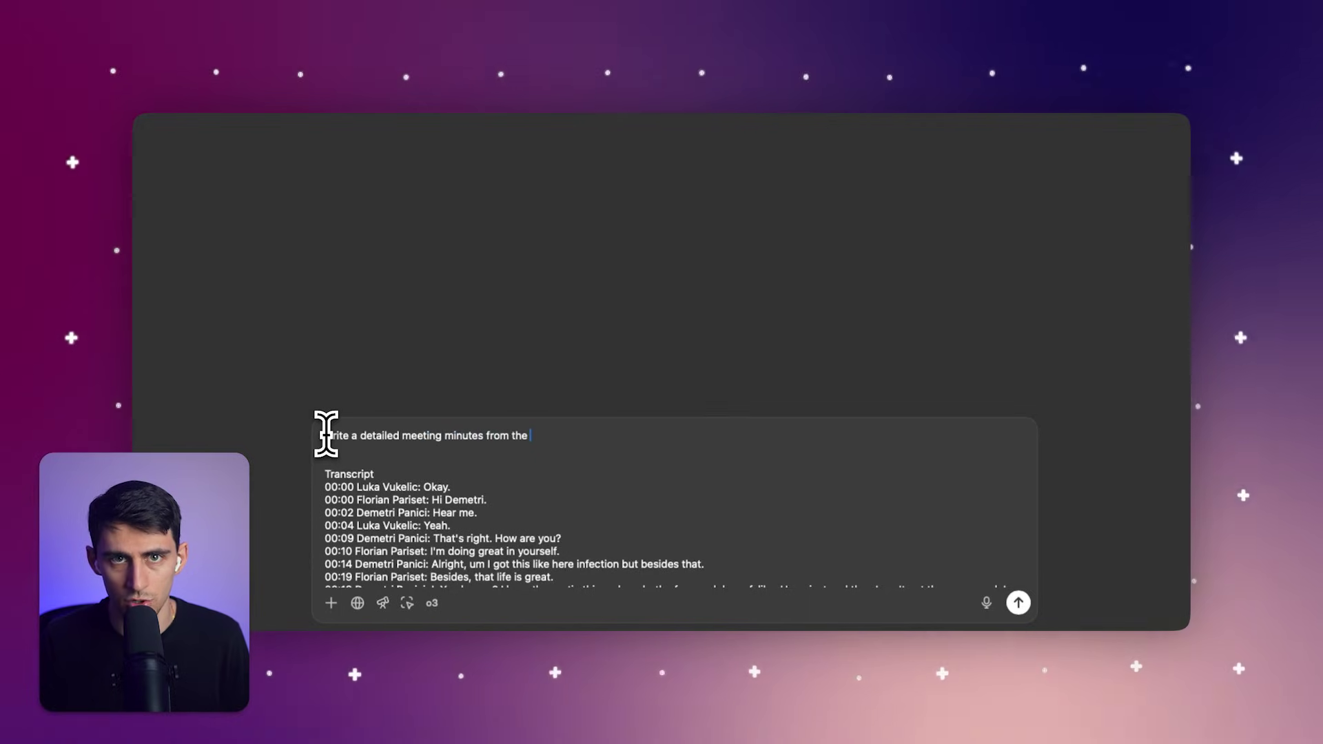
{"action": "type", "text": " transcript below"}
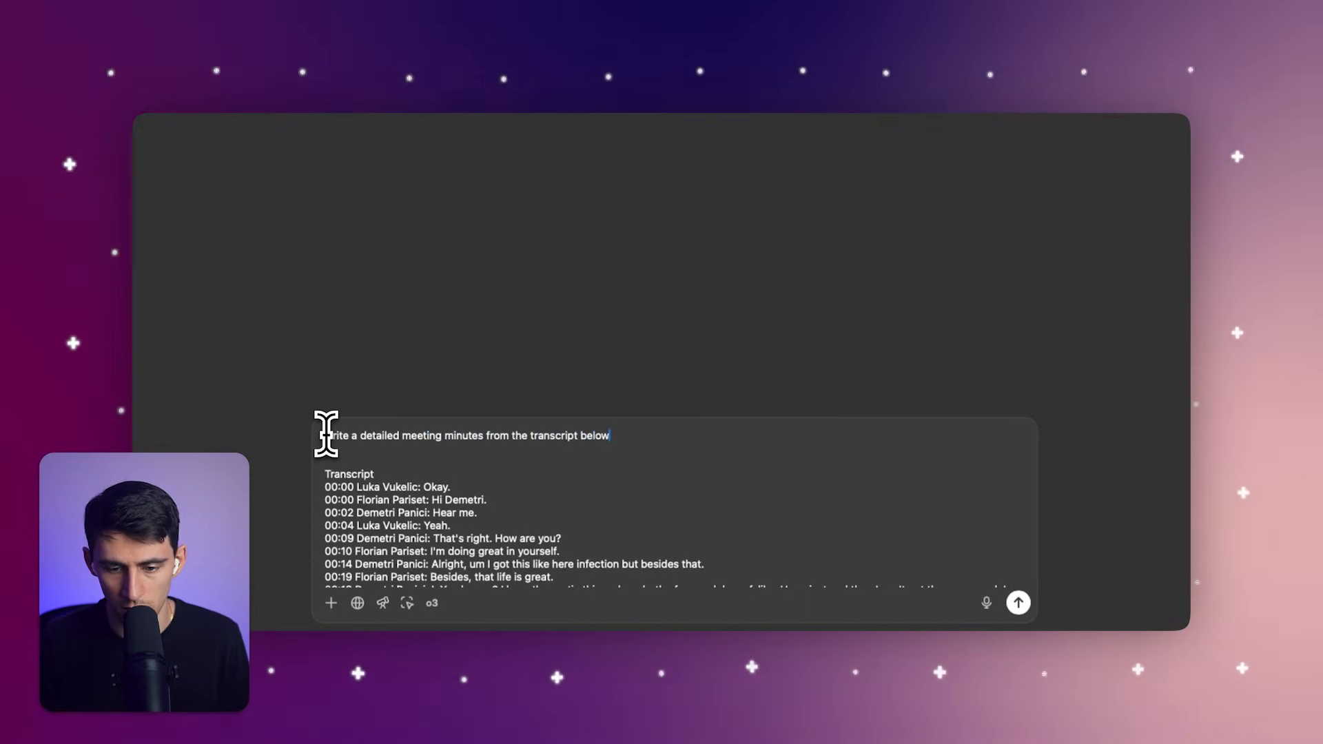
{"action": "type", "text": ", covering key points, decisions, and action items:"}
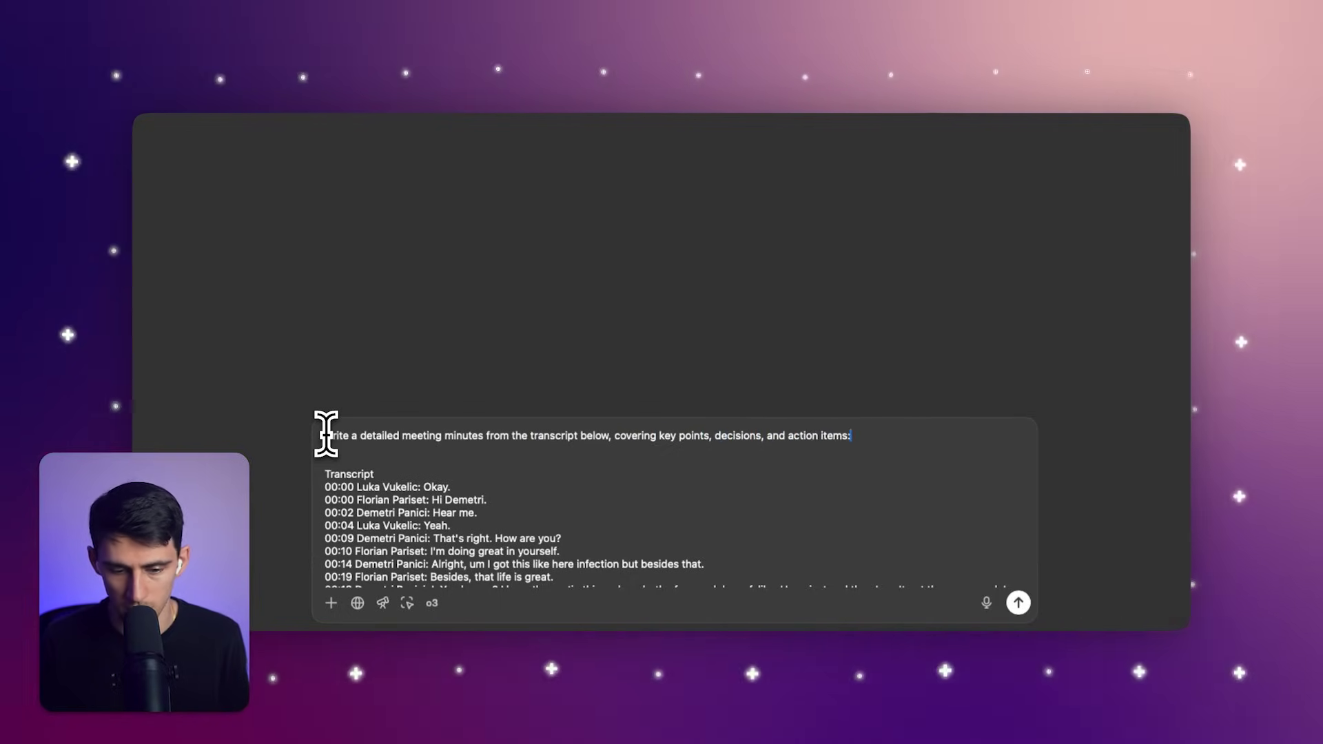
{"action": "key", "text": "Return"}
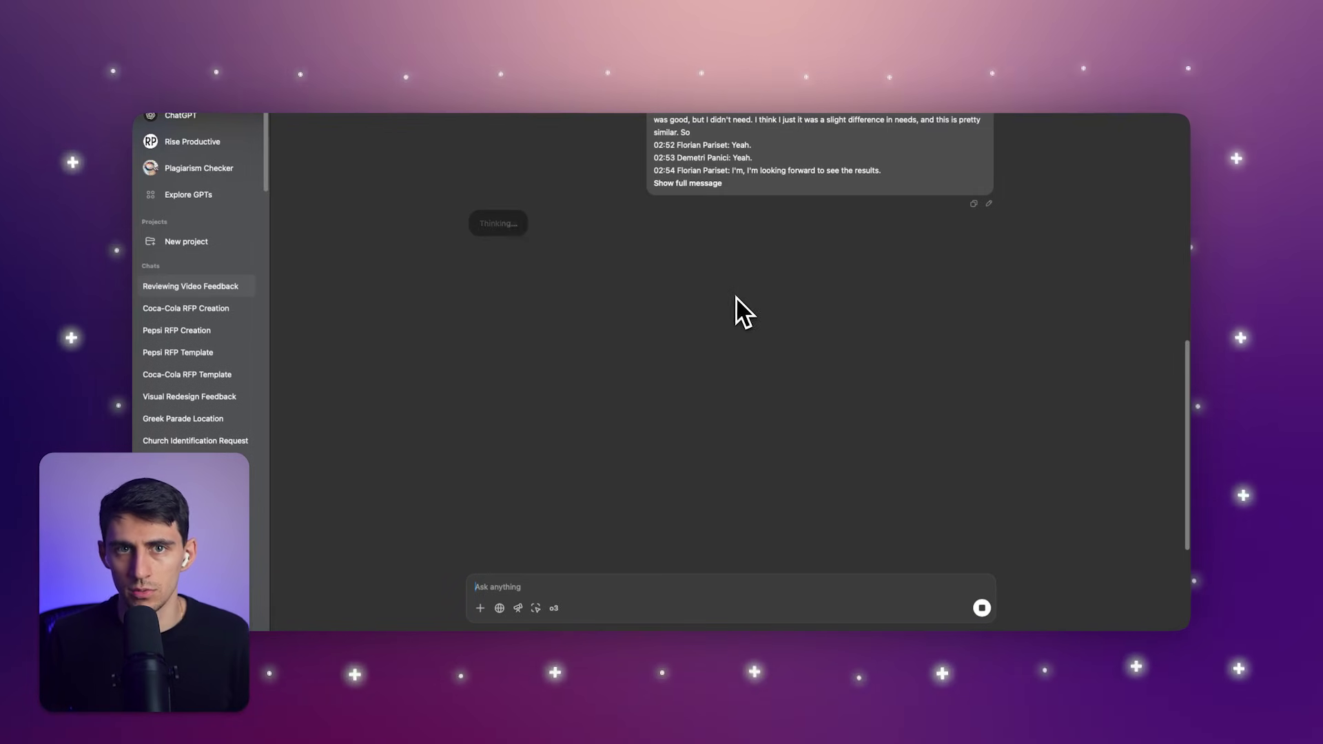
{"action": "scroll", "coordinate": [736, 299], "scroll_direction": "up", "scroll_amount": 5}
{"action": "scroll", "coordinate": [736, 299], "scroll_direction": "up", "scroll_amount": 3}
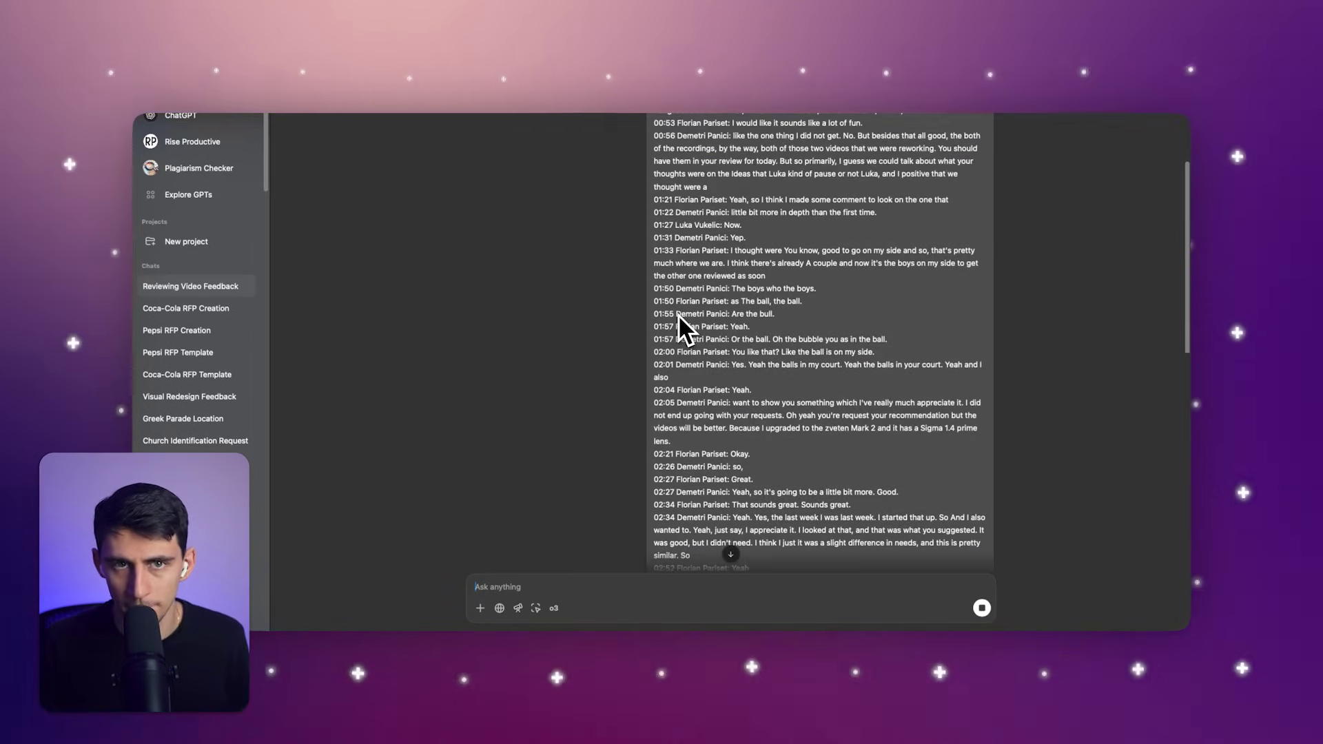
{"action": "scroll", "coordinate": [678, 315], "scroll_direction": "up", "scroll_amount": 4}
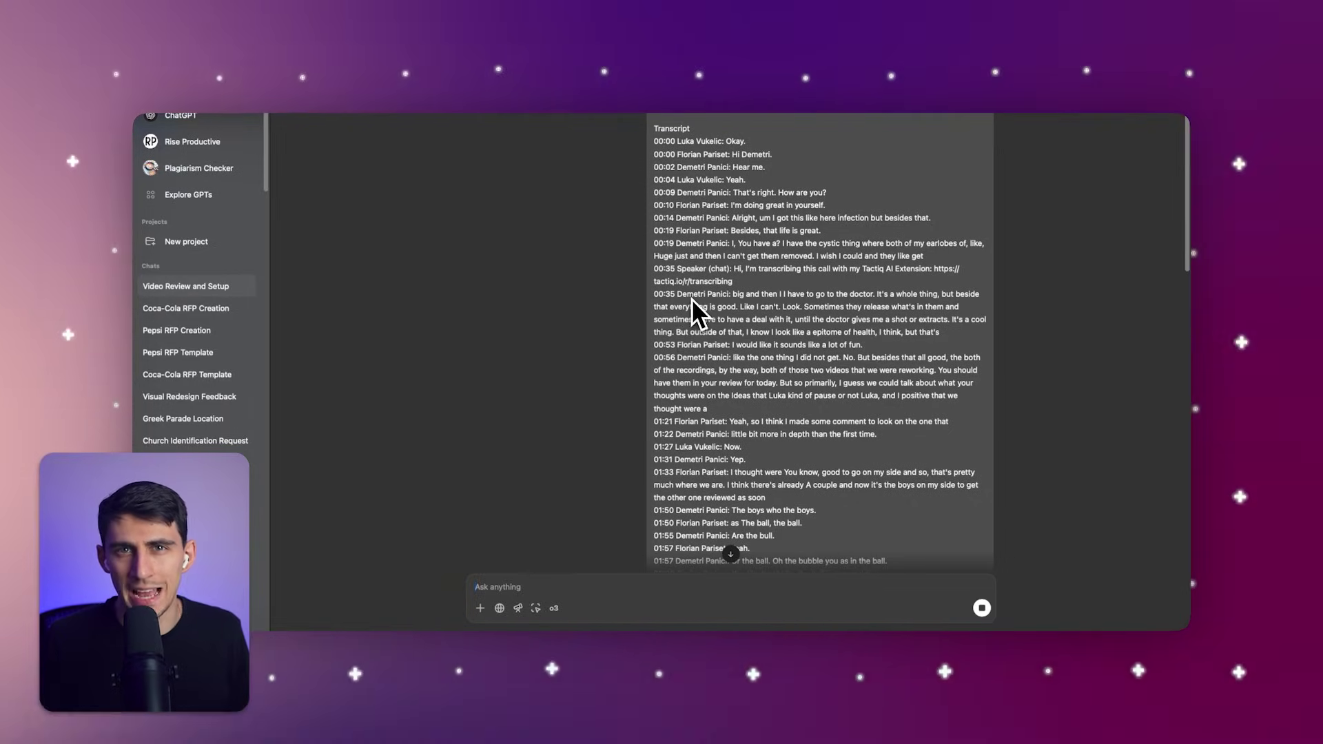
{"action": "scroll", "coordinate": [692, 298], "scroll_direction": "down", "scroll_amount": 10}
{"action": "scroll", "coordinate": [694, 310], "scroll_direction": "down", "scroll_amount": 5}
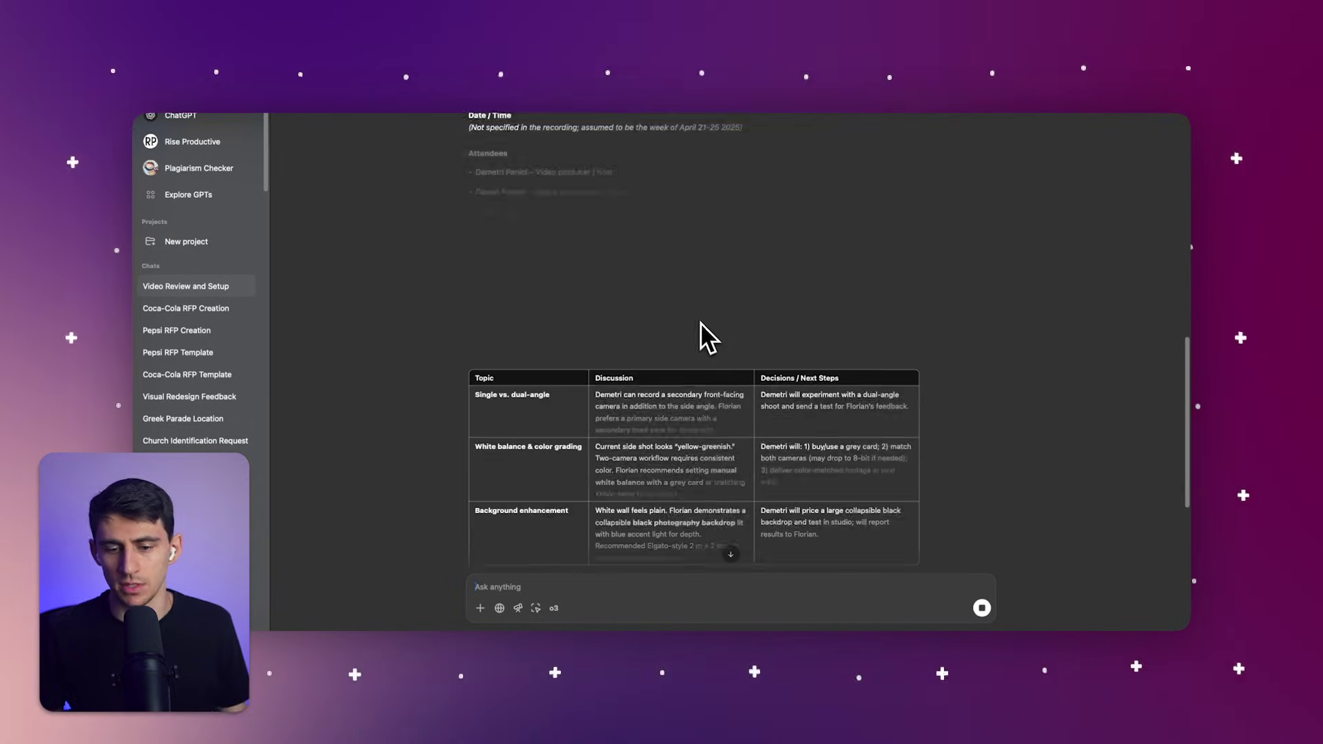
{"action": "scroll", "coordinate": [700, 322], "scroll_direction": "down", "scroll_amount": 3}
{"action": "scroll", "coordinate": [746, 309], "scroll_direction": "down", "scroll_amount": 3}
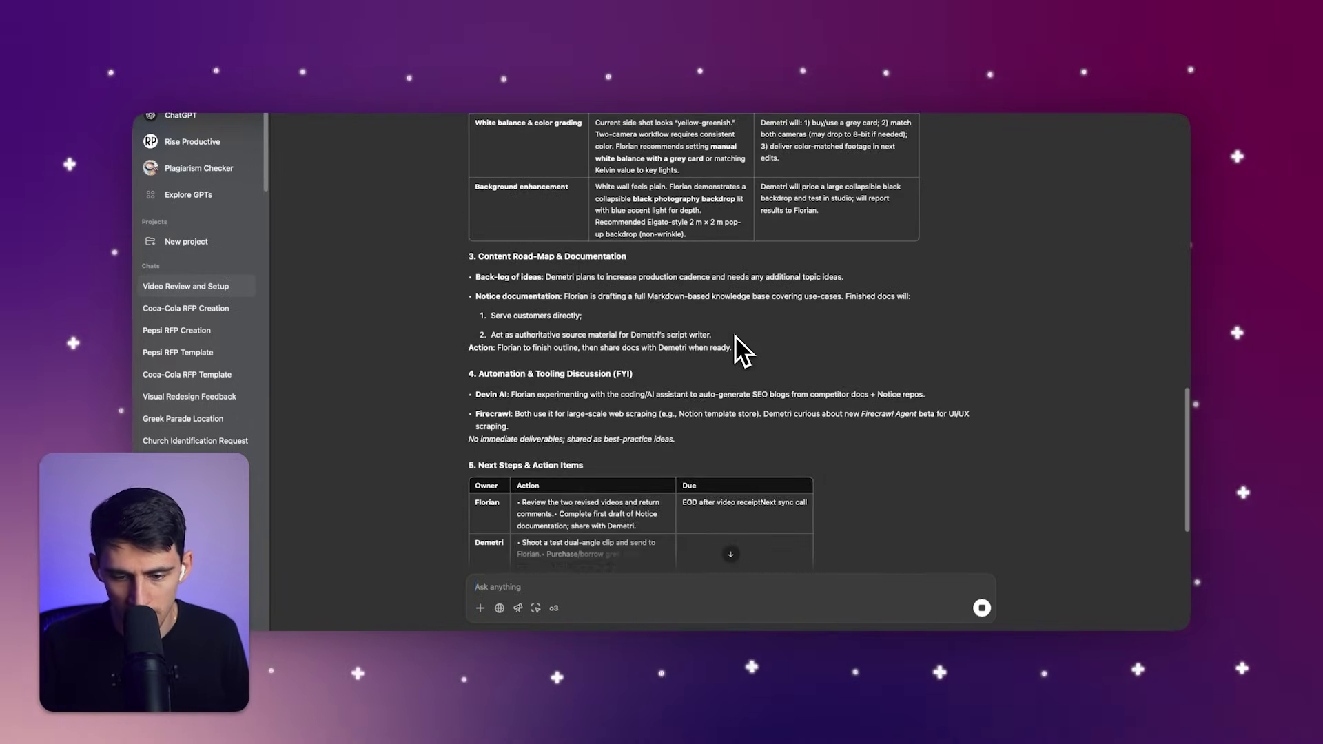
{"action": "scroll", "coordinate": [736, 336], "scroll_direction": "down", "scroll_amount": 3}
{"action": "scroll", "coordinate": [728, 335], "scroll_direction": "down", "scroll_amount": 1}
{"action": "scroll", "coordinate": [802, 324], "scroll_direction": "down", "scroll_amount": 1}
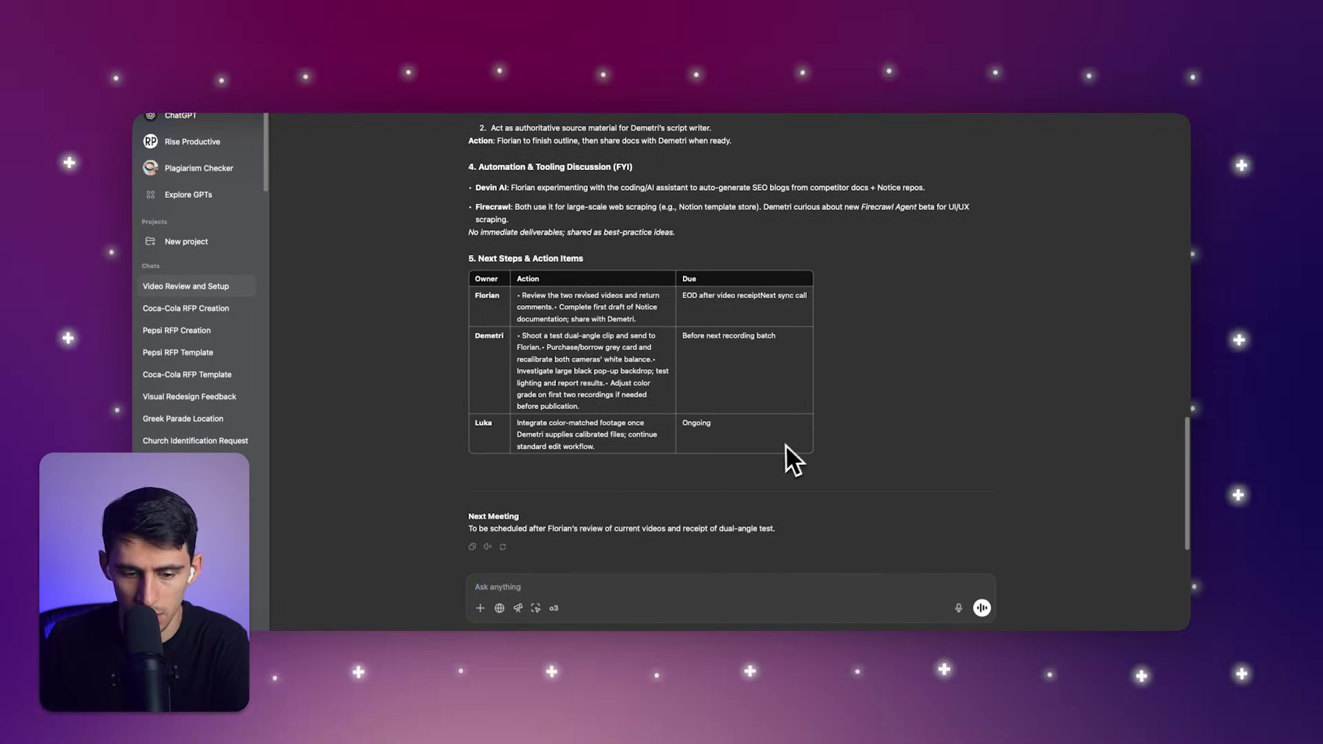
{"action": "scroll", "coordinate": [724, 516], "scroll_direction": "up", "scroll_amount": 10}
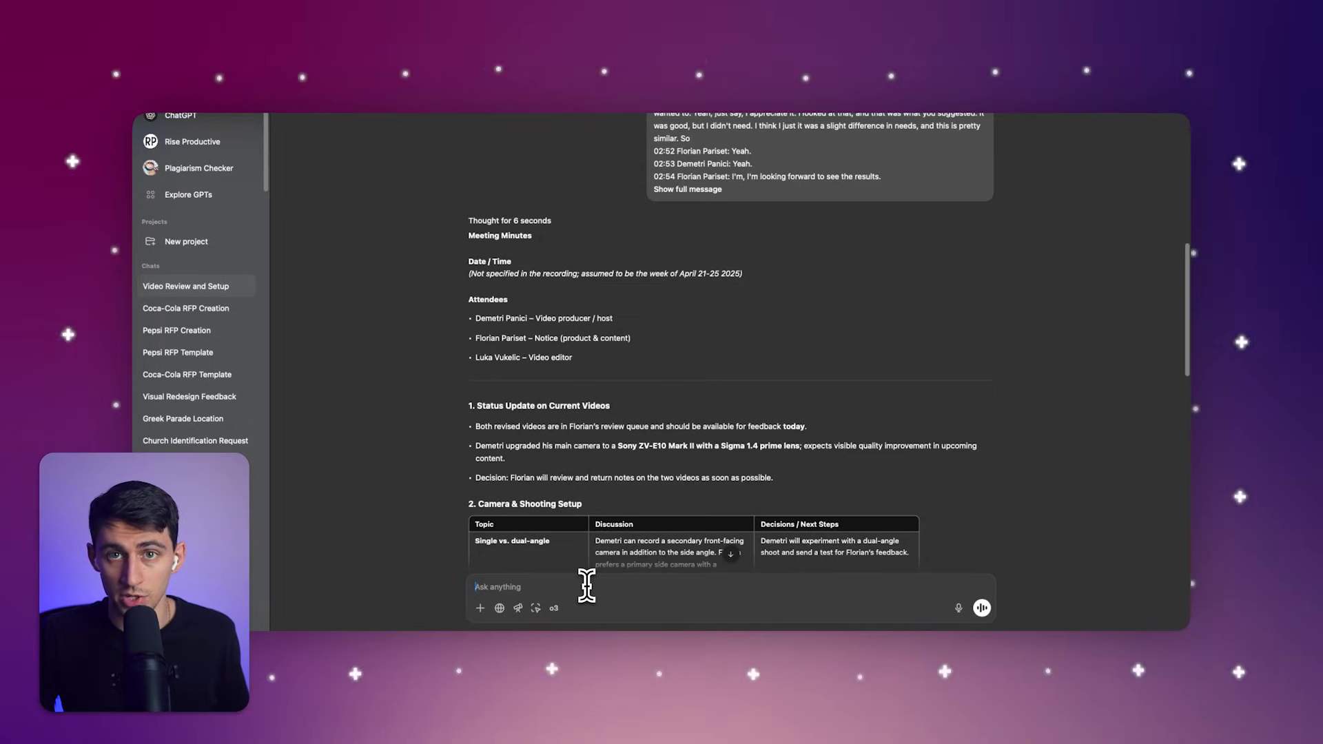
{"action": "type", "text": "summariz"}
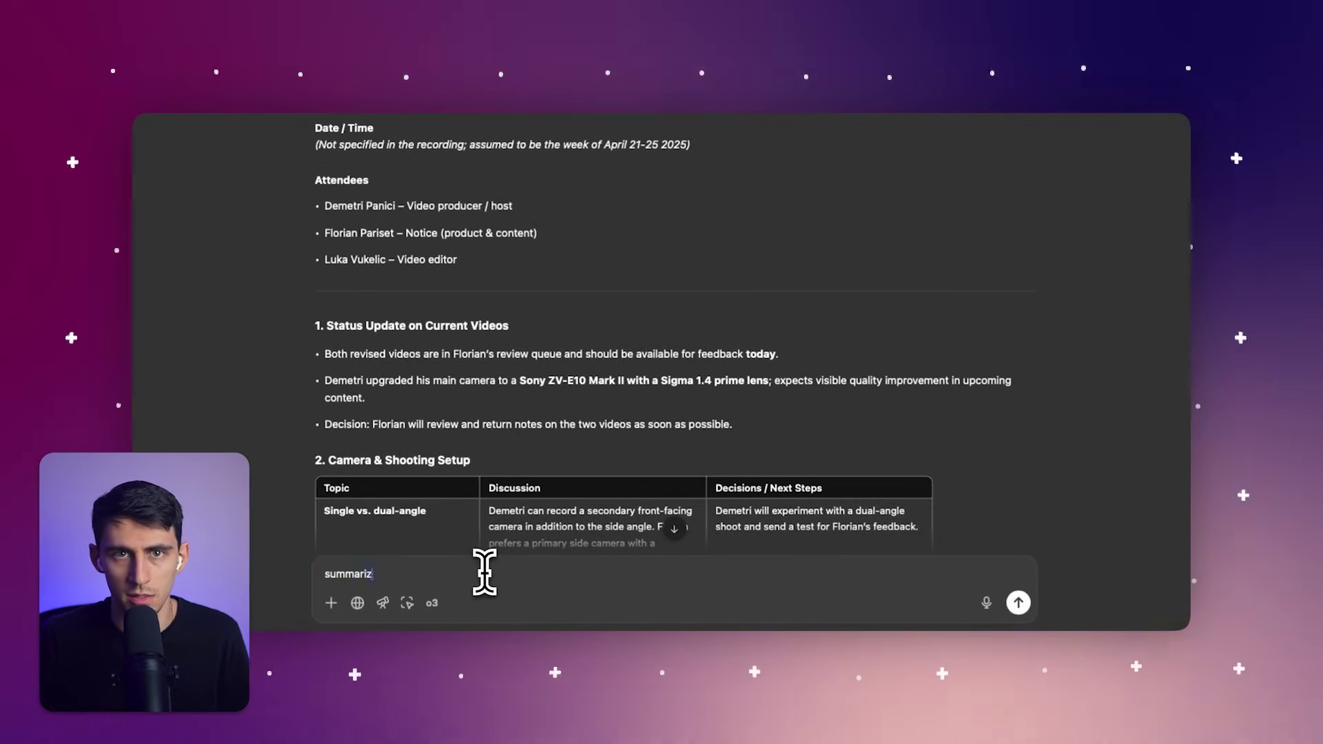
{"action": "type", "text": "e the main id"}
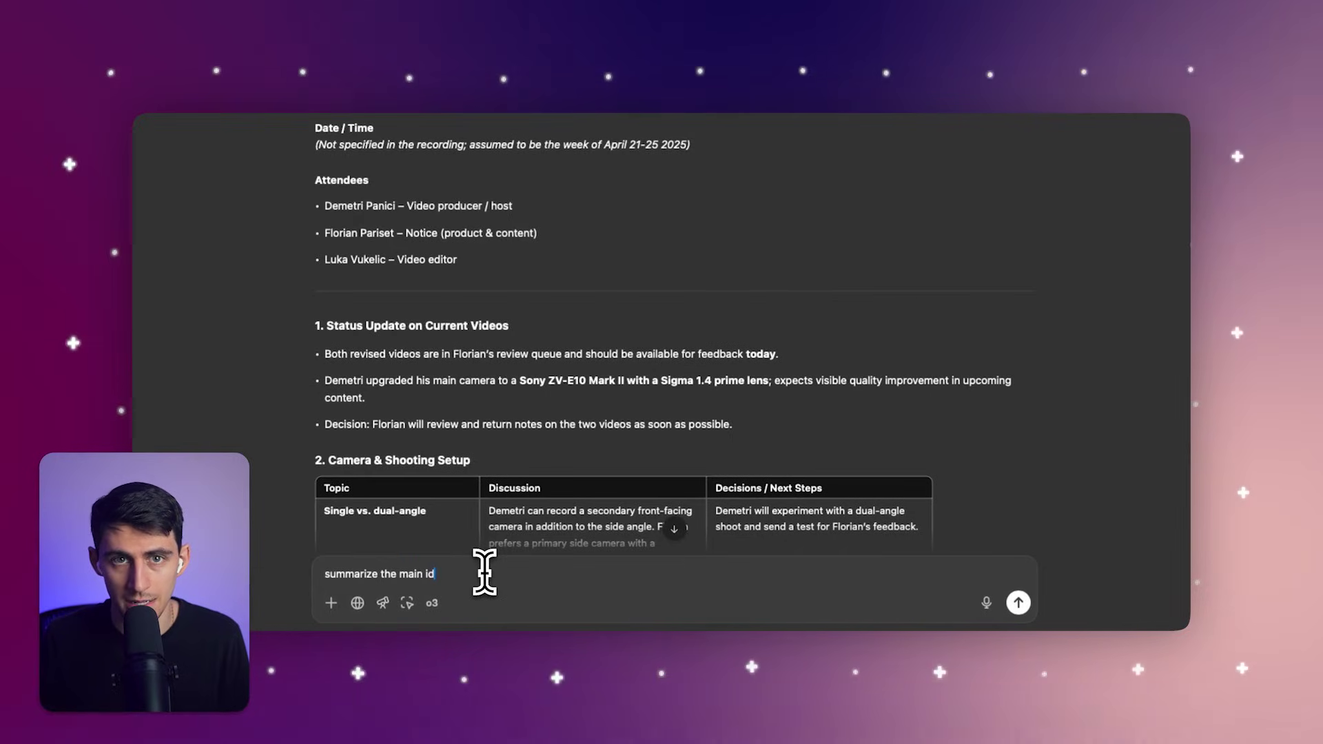
{"action": "type", "text": "eas discussed in the meeting including any"}
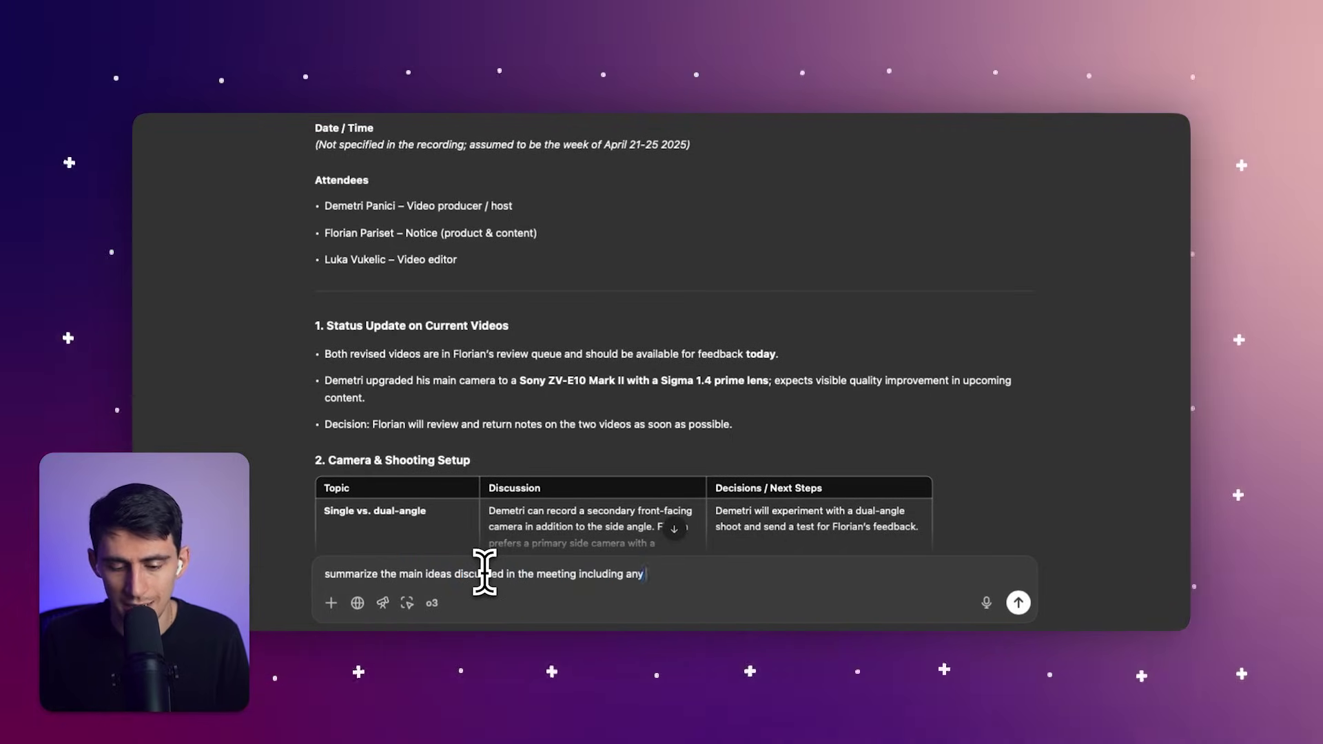
{"action": "type", "text": " assigned tasks and fo"}
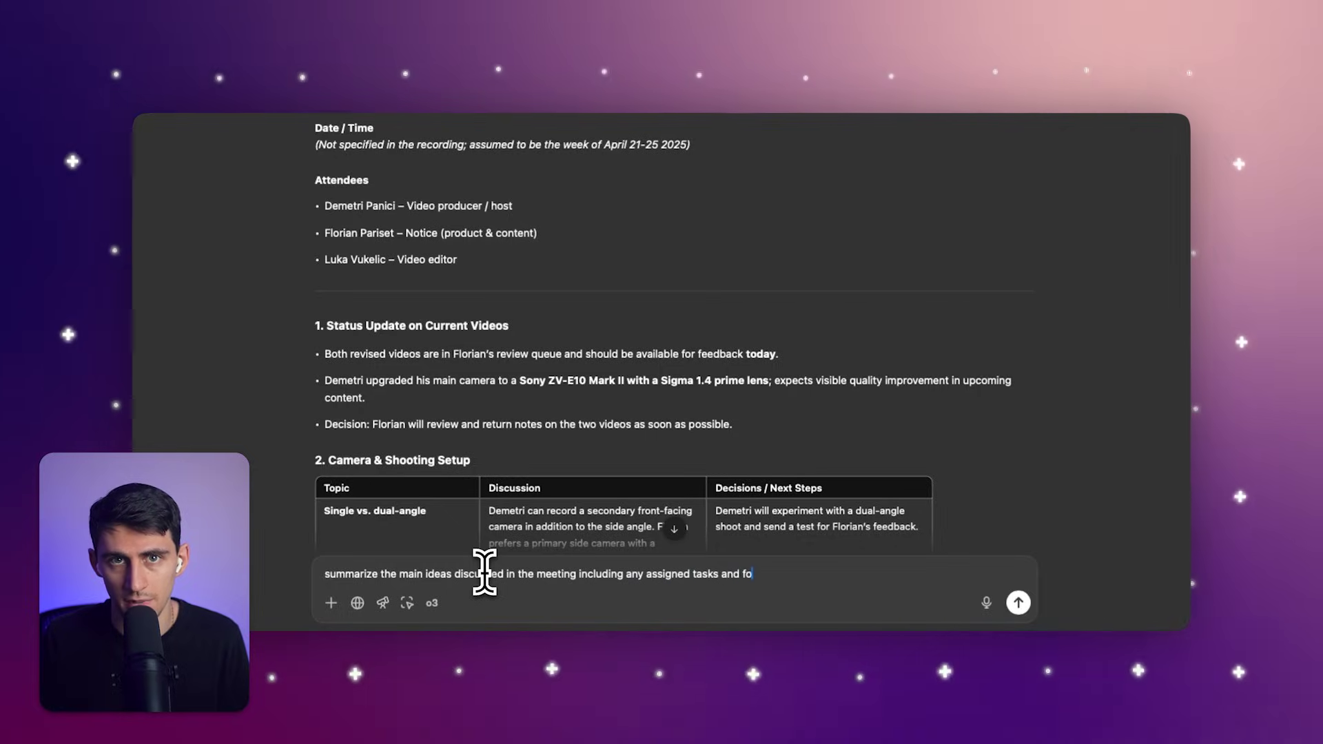
{"action": "type", "text": "llow-up actions"}
Send the request for a main-ideas summary and an assigned-tasks table with owners and dates
{"action": "key", "text": "Return"}
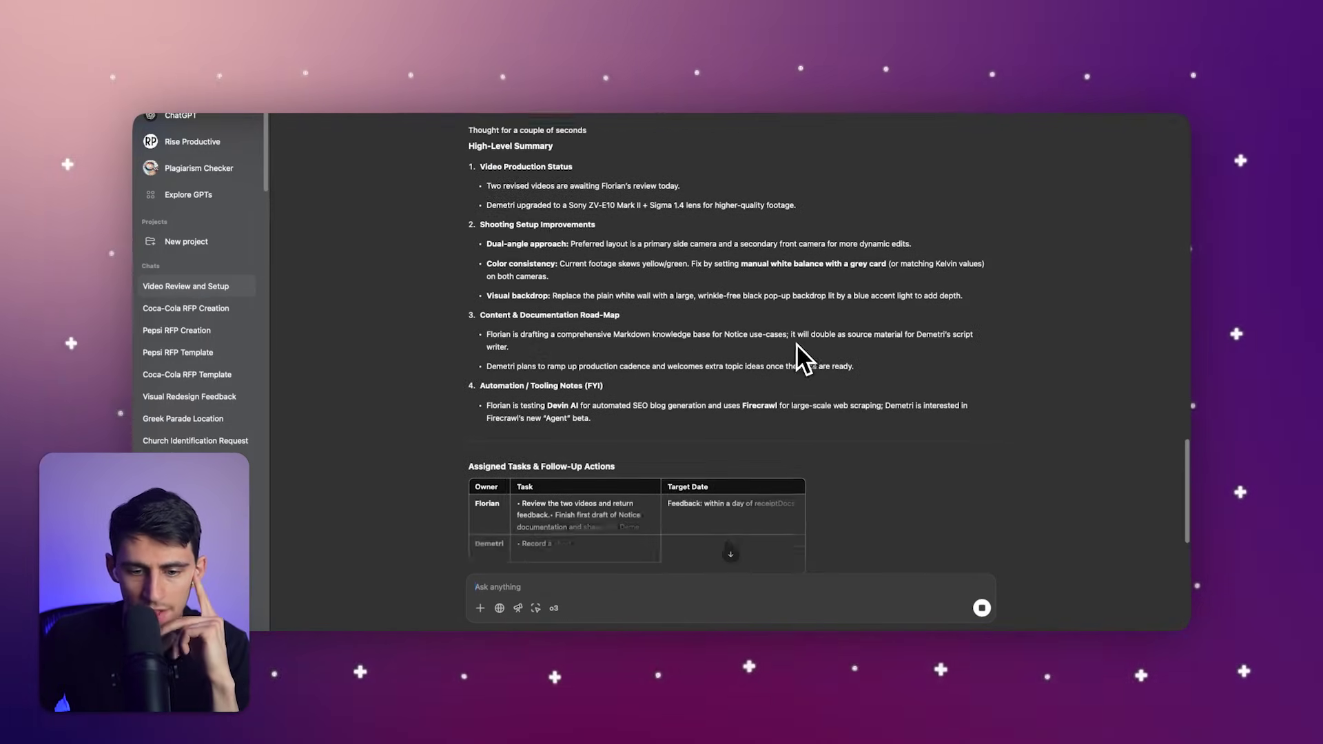
{"action": "scroll", "coordinate": [791, 352], "scroll_direction": "down", "scroll_amount": 1}
{"action": "scroll", "coordinate": [471, 399], "scroll_direction": "down", "scroll_amount": 2}
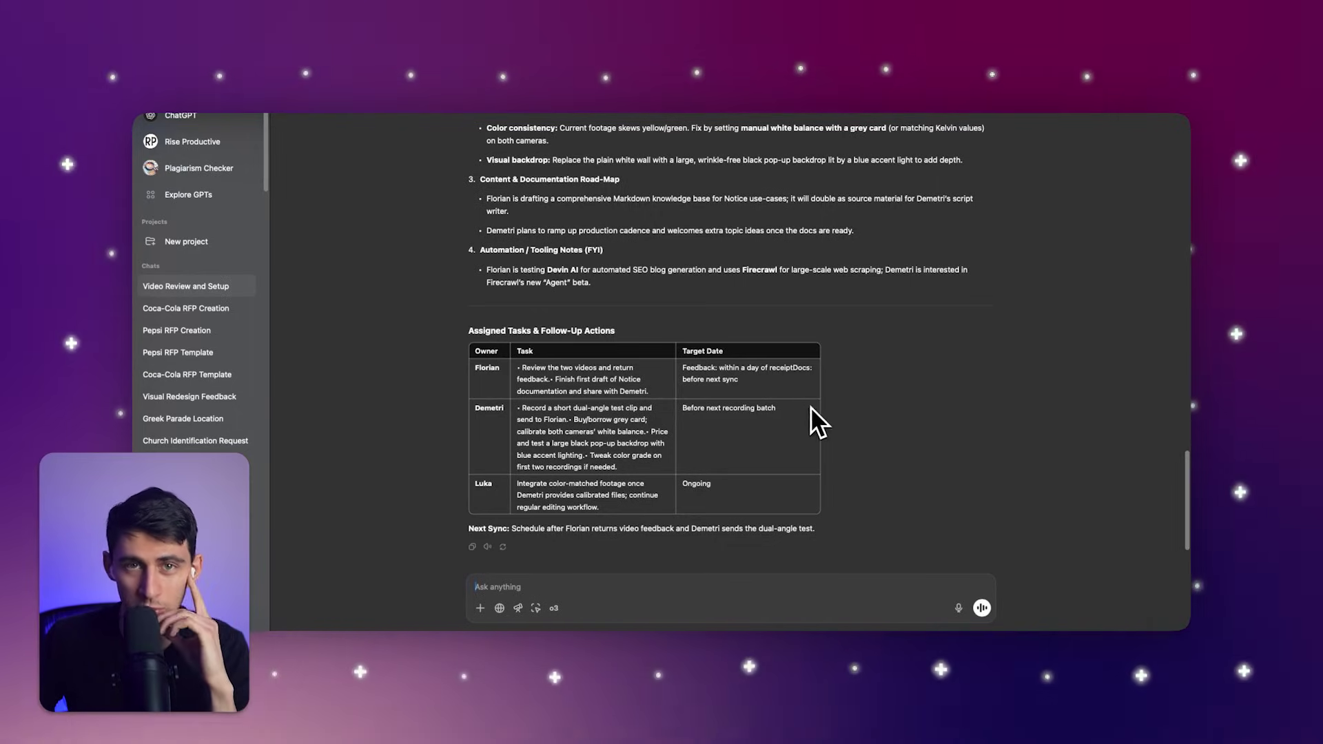
{"action": "scroll", "coordinate": [811, 407], "scroll_direction": "up", "scroll_amount": 10}
{"action": "scroll", "coordinate": [791, 443], "scroll_direction": "up", "scroll_amount": 15}
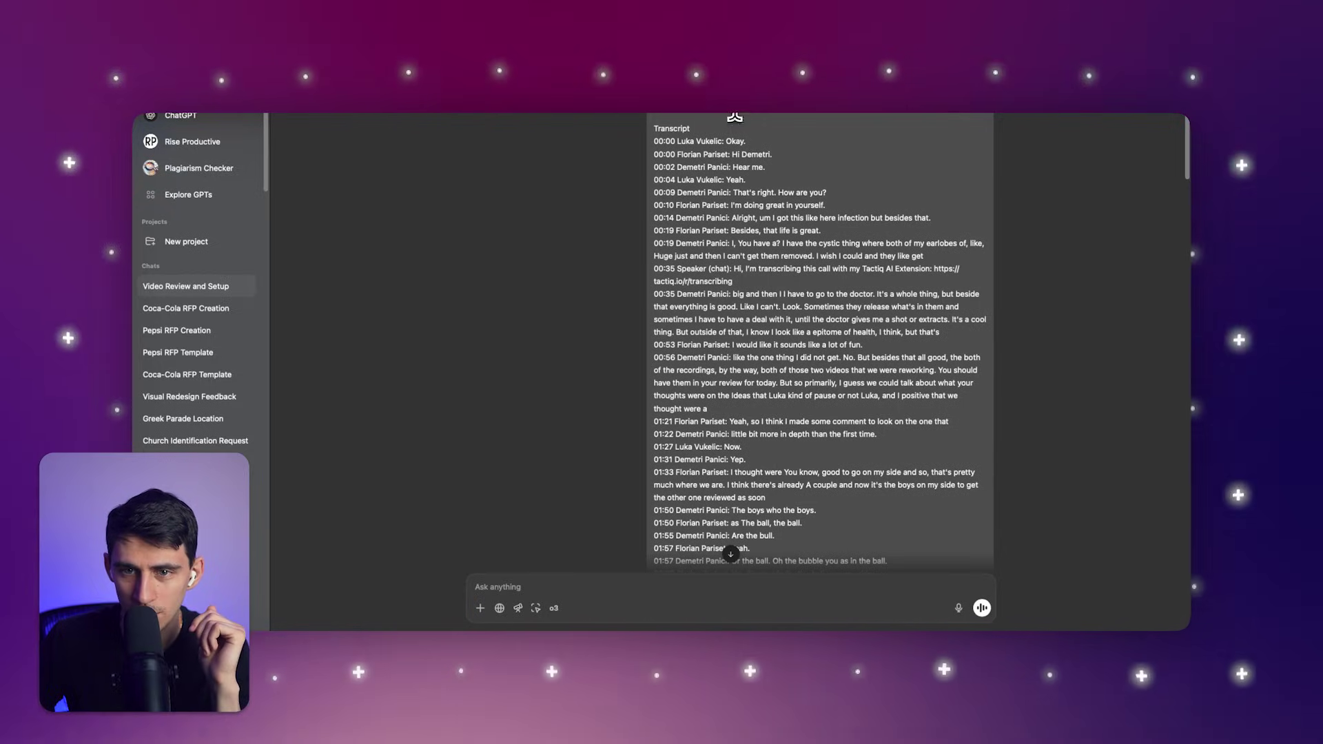
Ask Tactiq for detailed minutes from the full transcript, then open the meeting's Notion page
{"action": "left_click", "coordinate": [537, 621]}
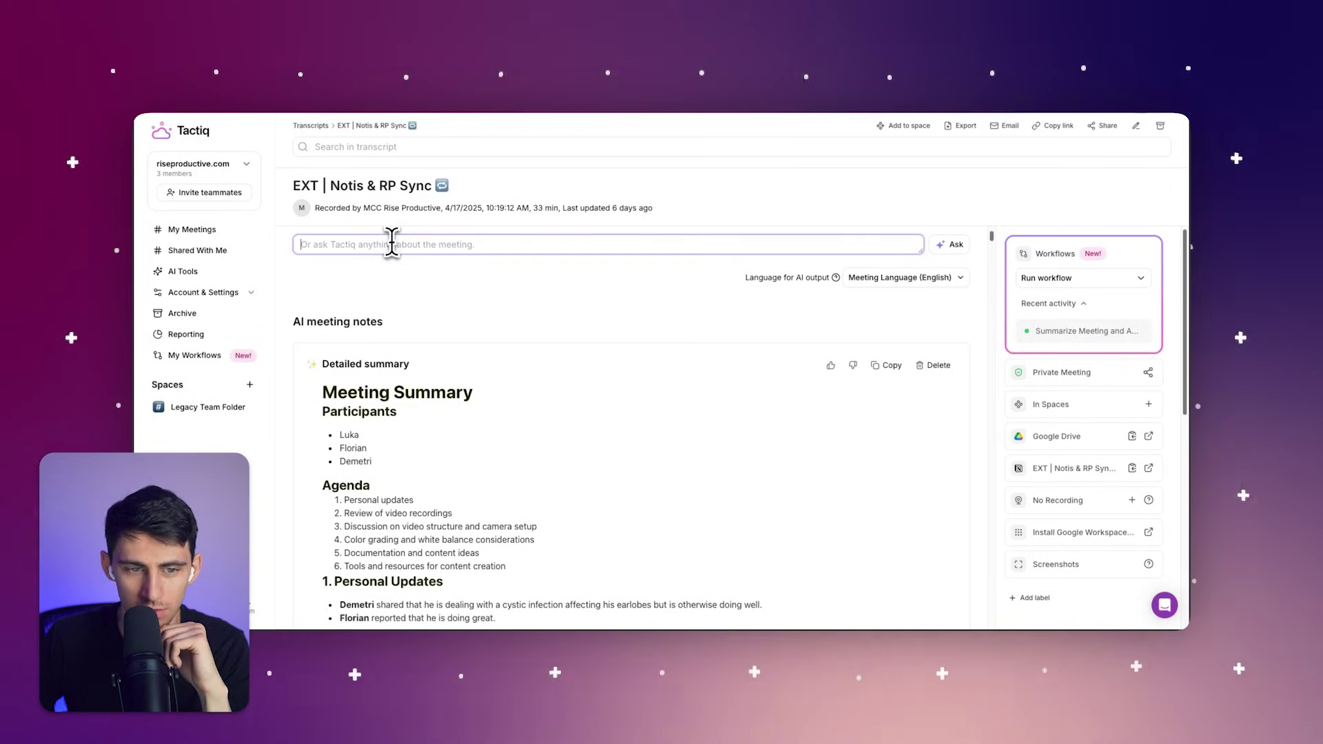
{"action": "type", "text": "write a detailed meeting minutes from the transcript below, covering key points, decisions, and action items:"}
{"action": "left_click", "coordinate": [954, 244]}
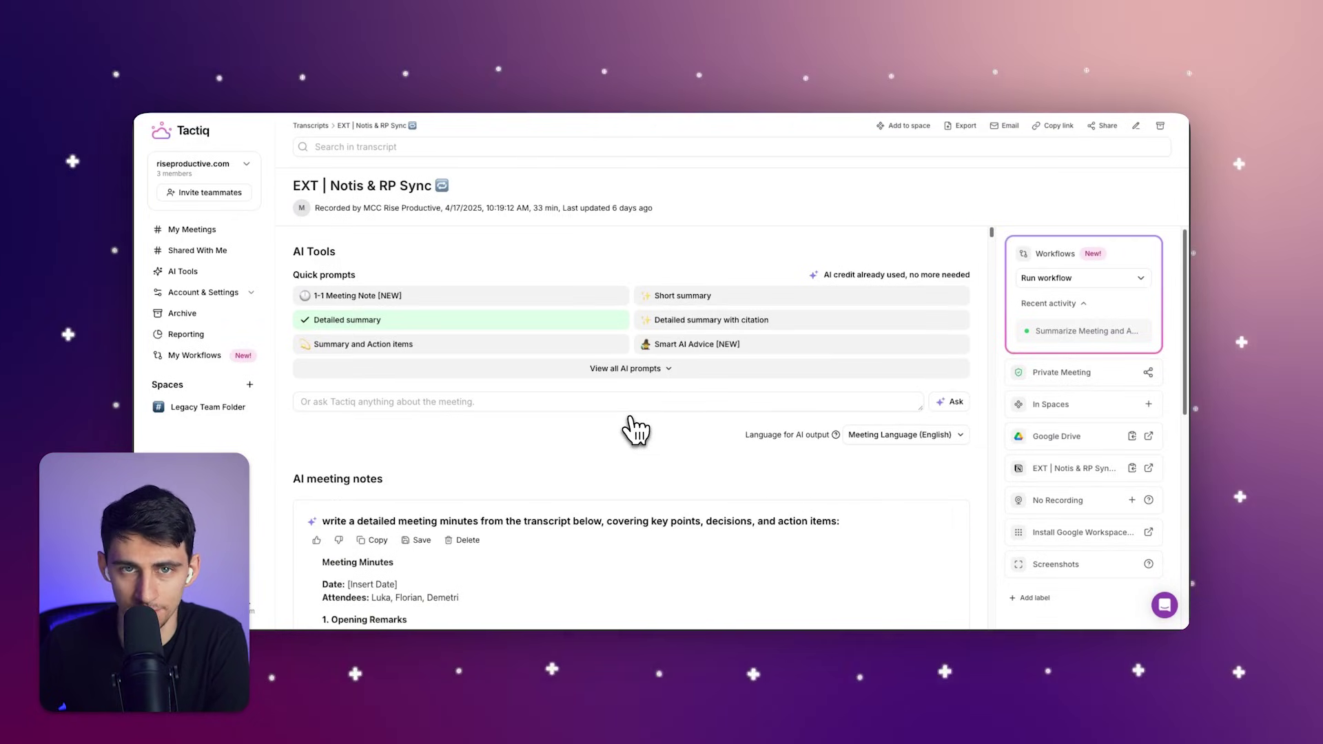
{"action": "scroll", "coordinate": [508, 444], "scroll_direction": "down", "scroll_amount": 2}
{"action": "scroll", "coordinate": [466, 482], "scroll_direction": "down", "scroll_amount": 2}
{"action": "scroll", "coordinate": [467, 478], "scroll_direction": "down", "scroll_amount": 2}
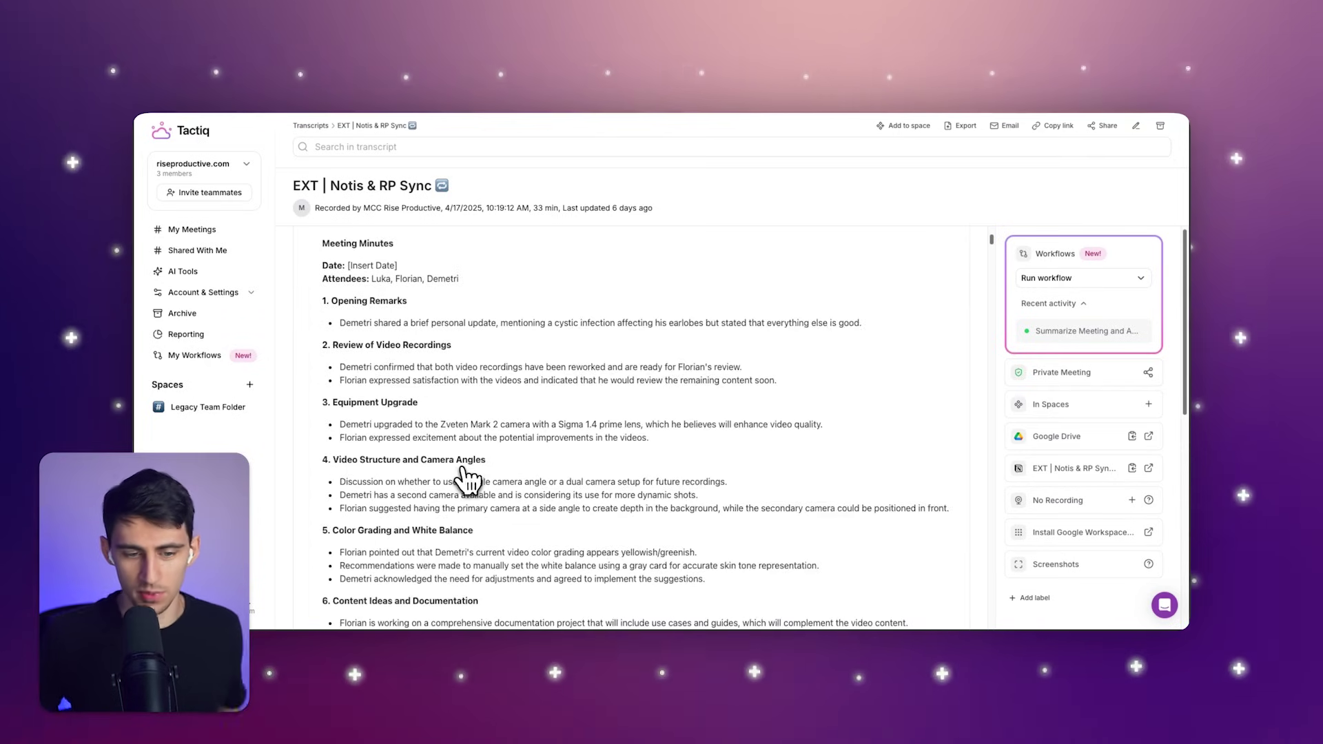
{"action": "scroll", "coordinate": [468, 480], "scroll_direction": "down", "scroll_amount": 1}
{"action": "scroll", "coordinate": [455, 507], "scroll_direction": "down", "scroll_amount": 1}
{"action": "scroll", "coordinate": [458, 518], "scroll_direction": "down", "scroll_amount": 3}
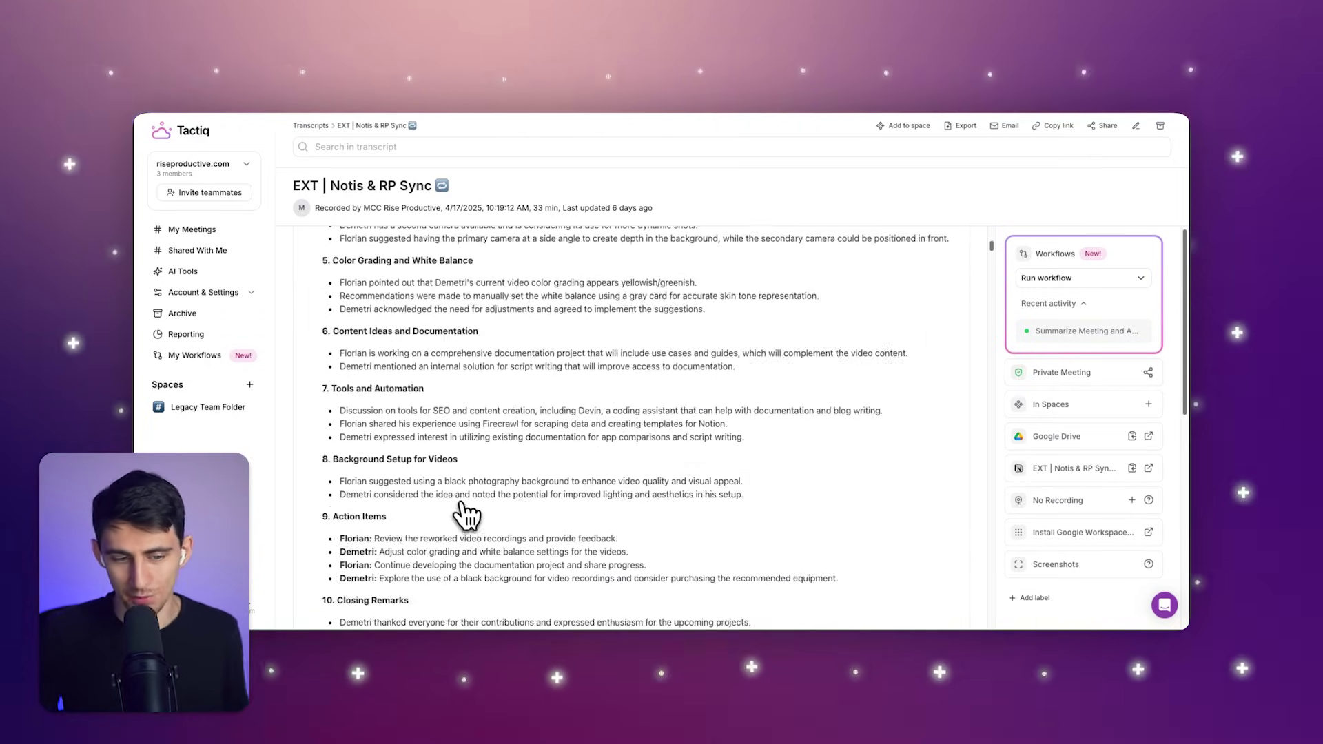
{"action": "scroll", "coordinate": [473, 508], "scroll_direction": "down", "scroll_amount": 2}
{"action": "scroll", "coordinate": [482, 493], "scroll_direction": "down", "scroll_amount": 2}
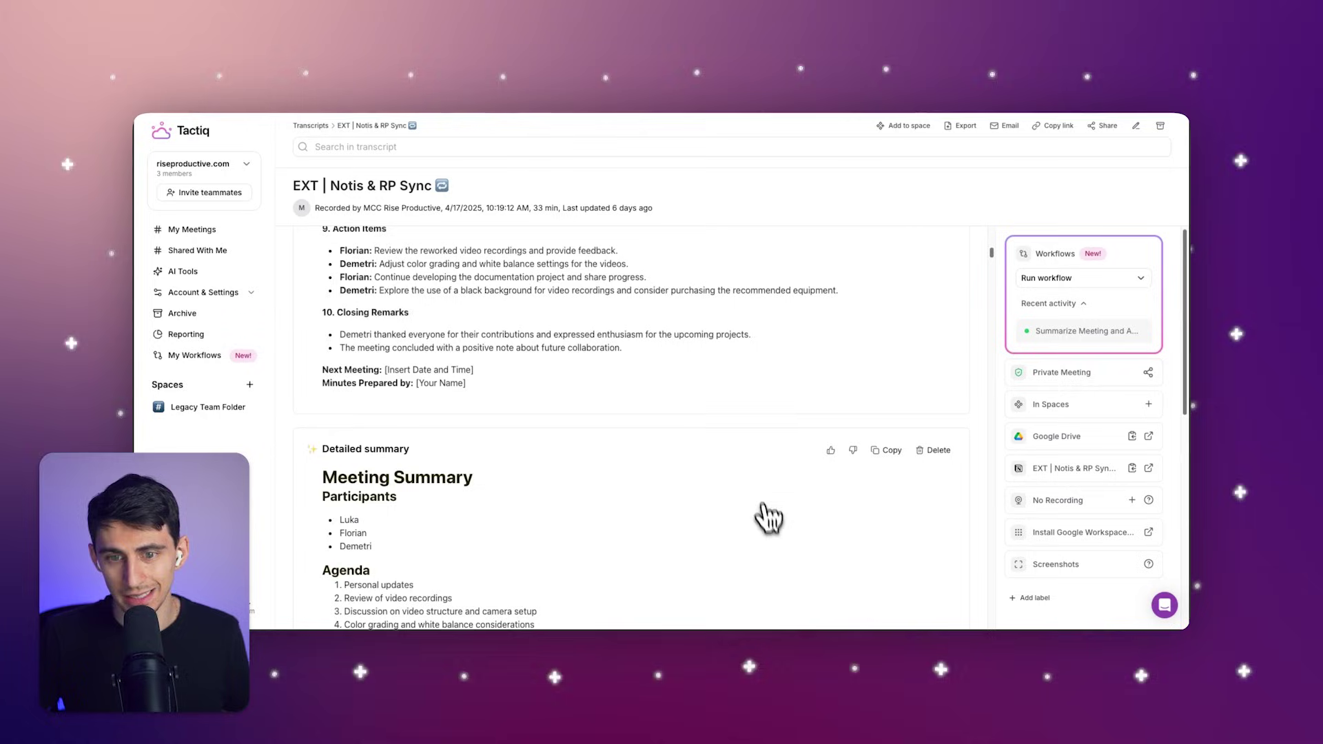
{"action": "scroll", "coordinate": [688, 451], "scroll_direction": "down", "scroll_amount": 1}
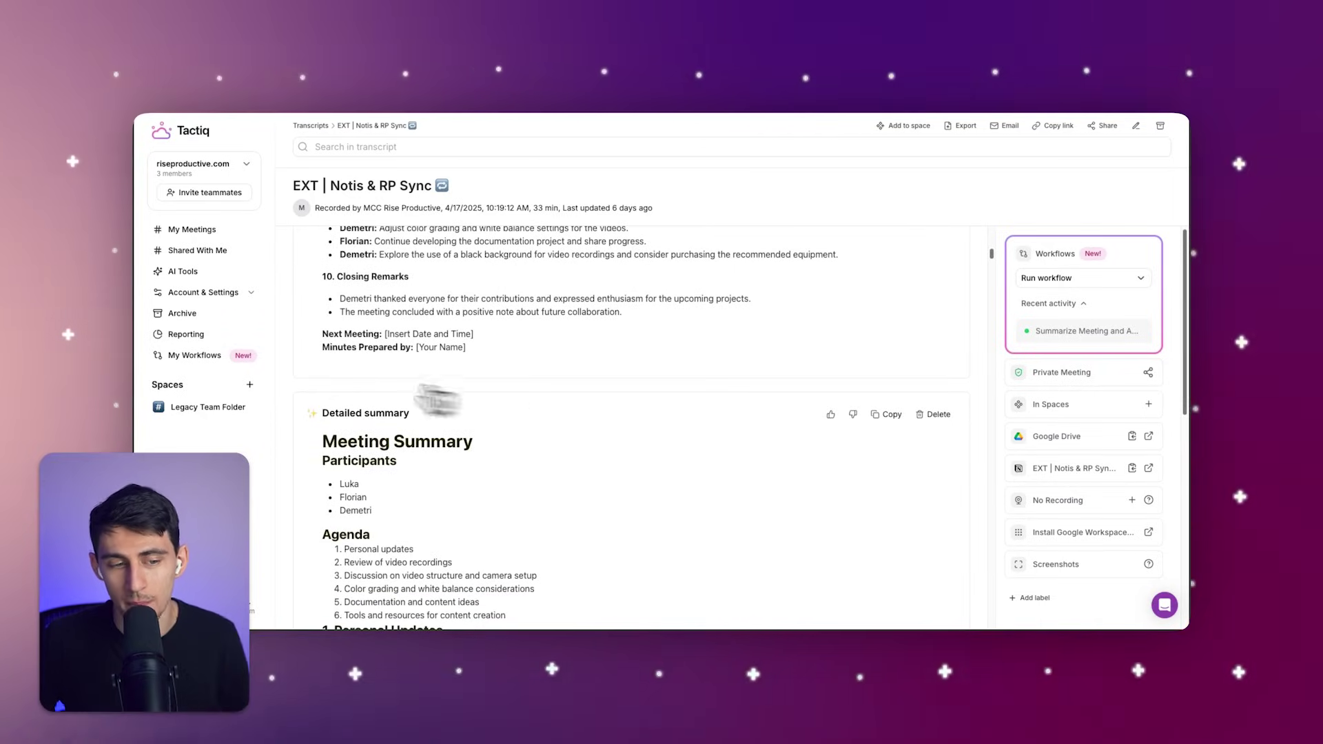
{"action": "left_click", "coordinate": [207, 356]}
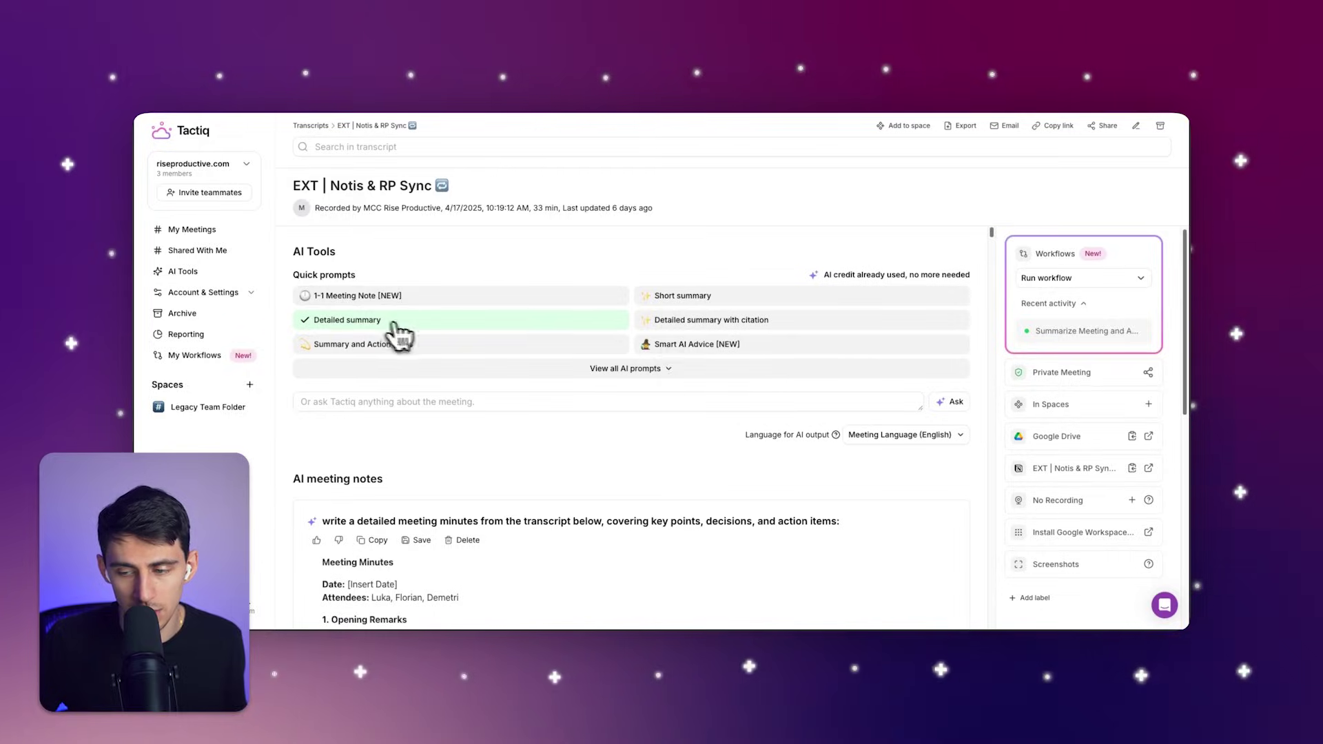
{"action": "left_click", "coordinate": [1148, 468]}
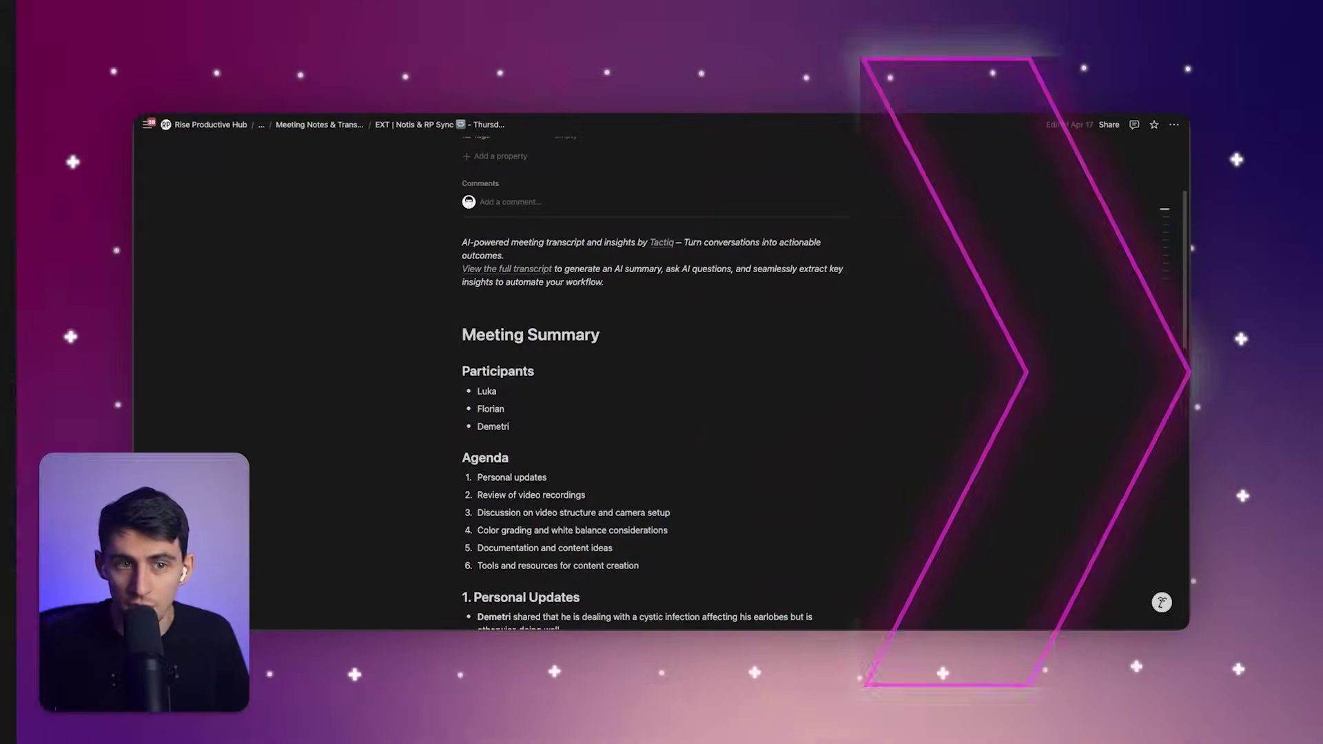
{"action": "scroll", "coordinate": [534, 389], "scroll_direction": "down", "scroll_amount": 10}
{"action": "scroll", "coordinate": [587, 394], "scroll_direction": "down", "scroll_amount": 10}
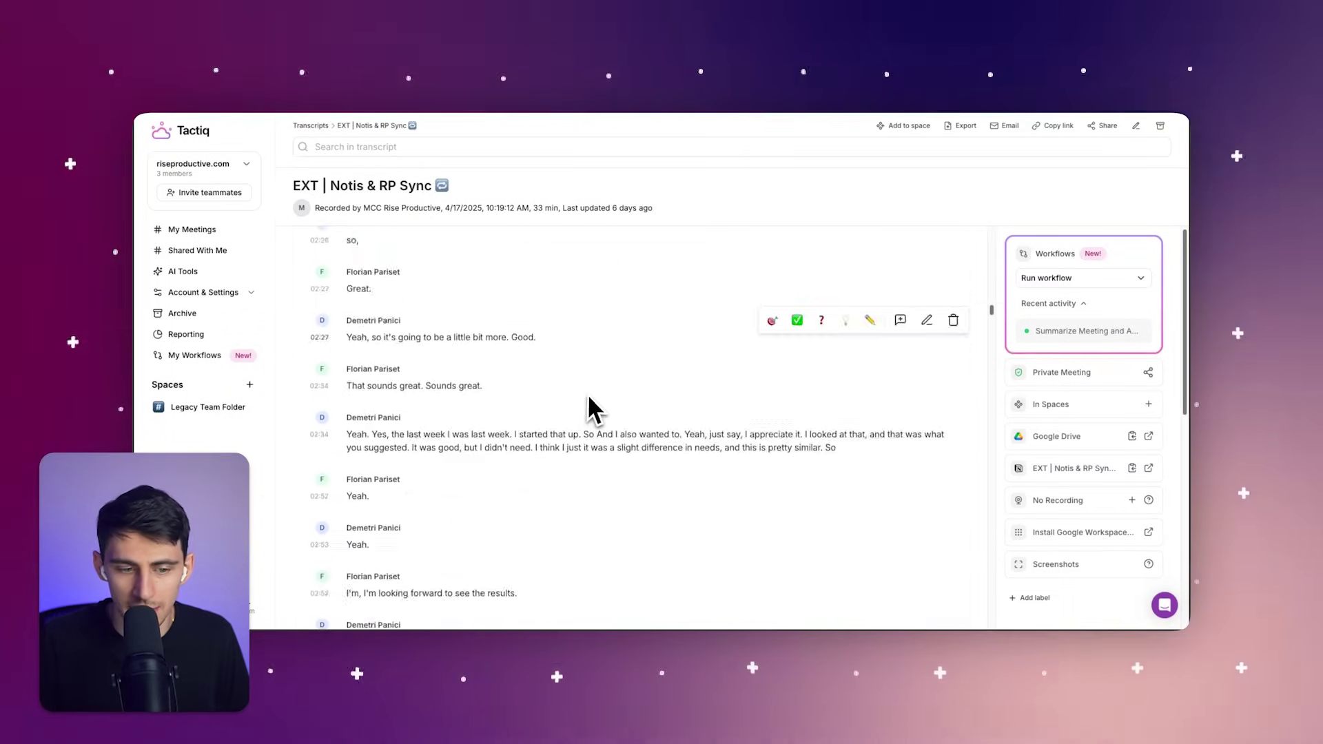
{"action": "scroll", "coordinate": [590, 394], "scroll_direction": "up", "scroll_amount": 2}
{"action": "scroll", "coordinate": [590, 395], "scroll_direction": "up", "scroll_amount": 10}
{"action": "scroll", "coordinate": [592, 402], "scroll_direction": "down", "scroll_amount": 4}
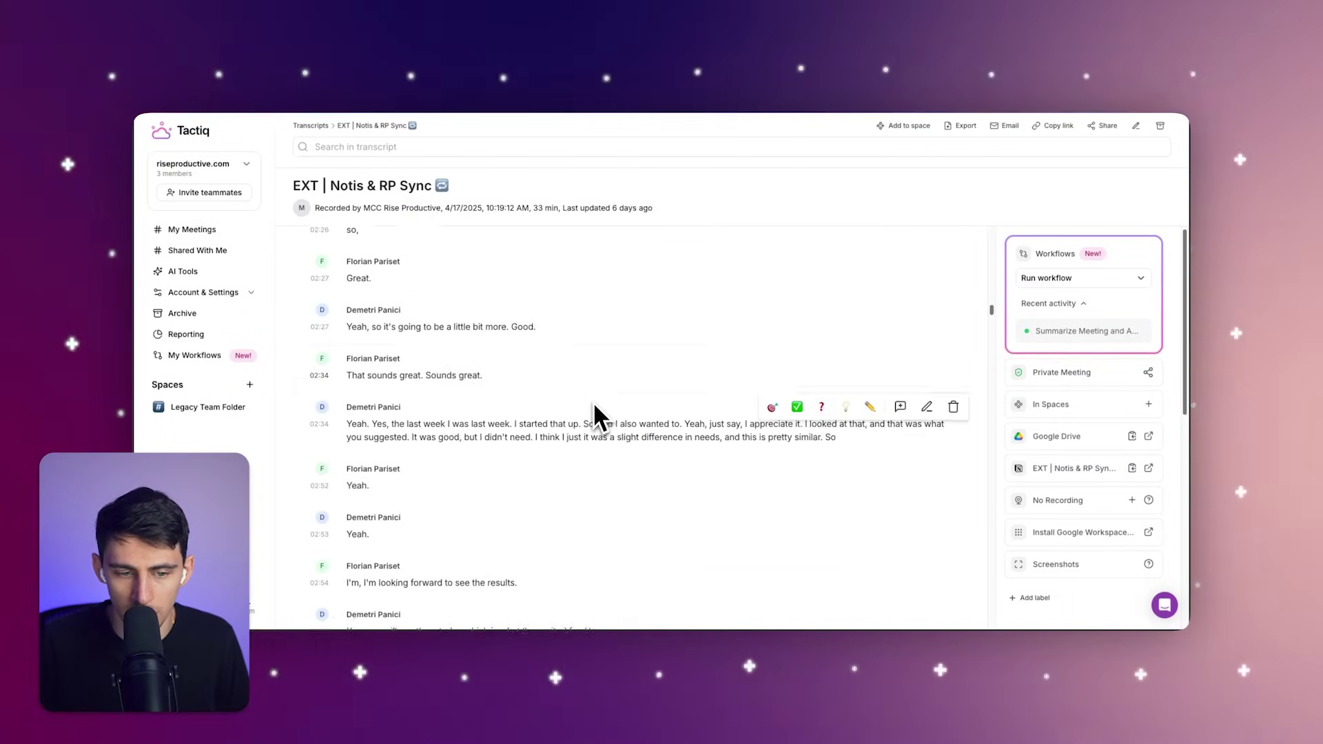
{"action": "scroll", "coordinate": [595, 418], "scroll_direction": "up", "scroll_amount": 5}
{"action": "scroll", "coordinate": [590, 414], "scroll_direction": "up", "scroll_amount": 10}
Look through Tactiq's AI prompt kits list and sharing integrations, closing each afterwards
{"action": "left_click", "coordinate": [591, 373]}
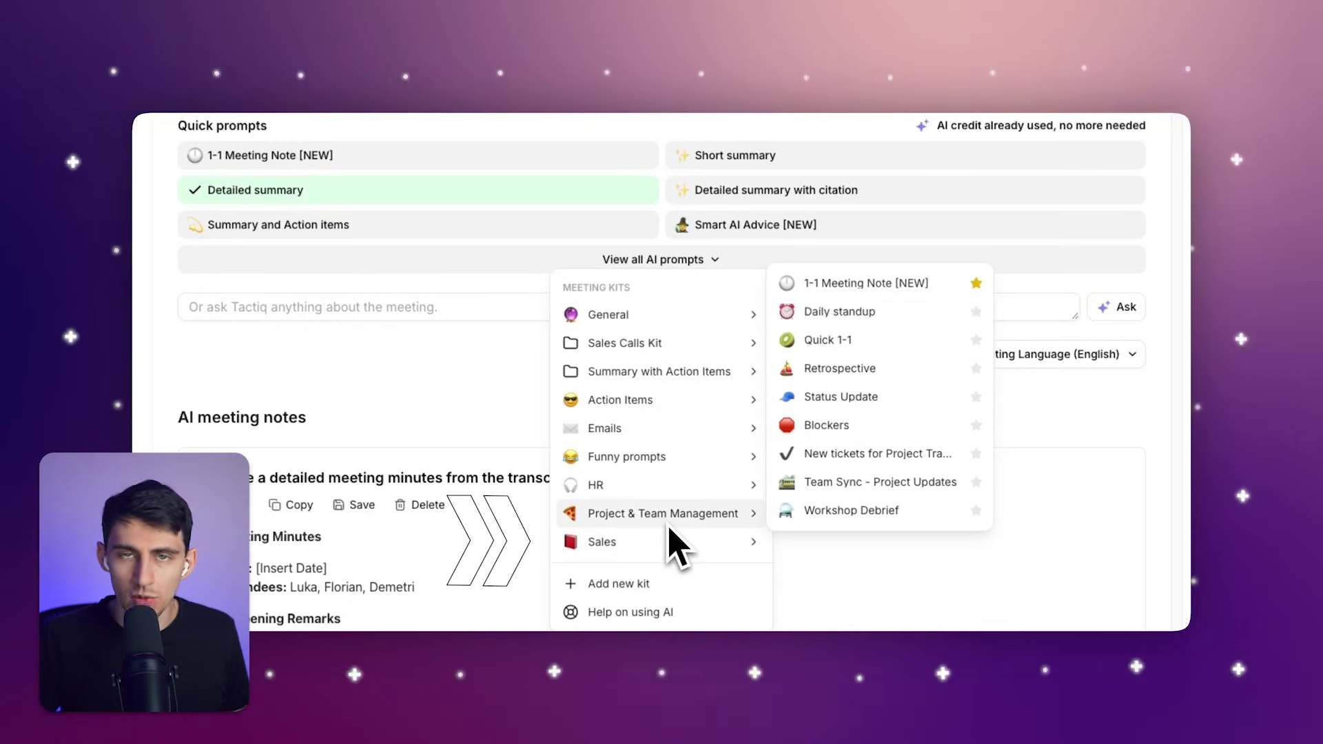
{"action": "mouse_move", "coordinate": [663, 513]}
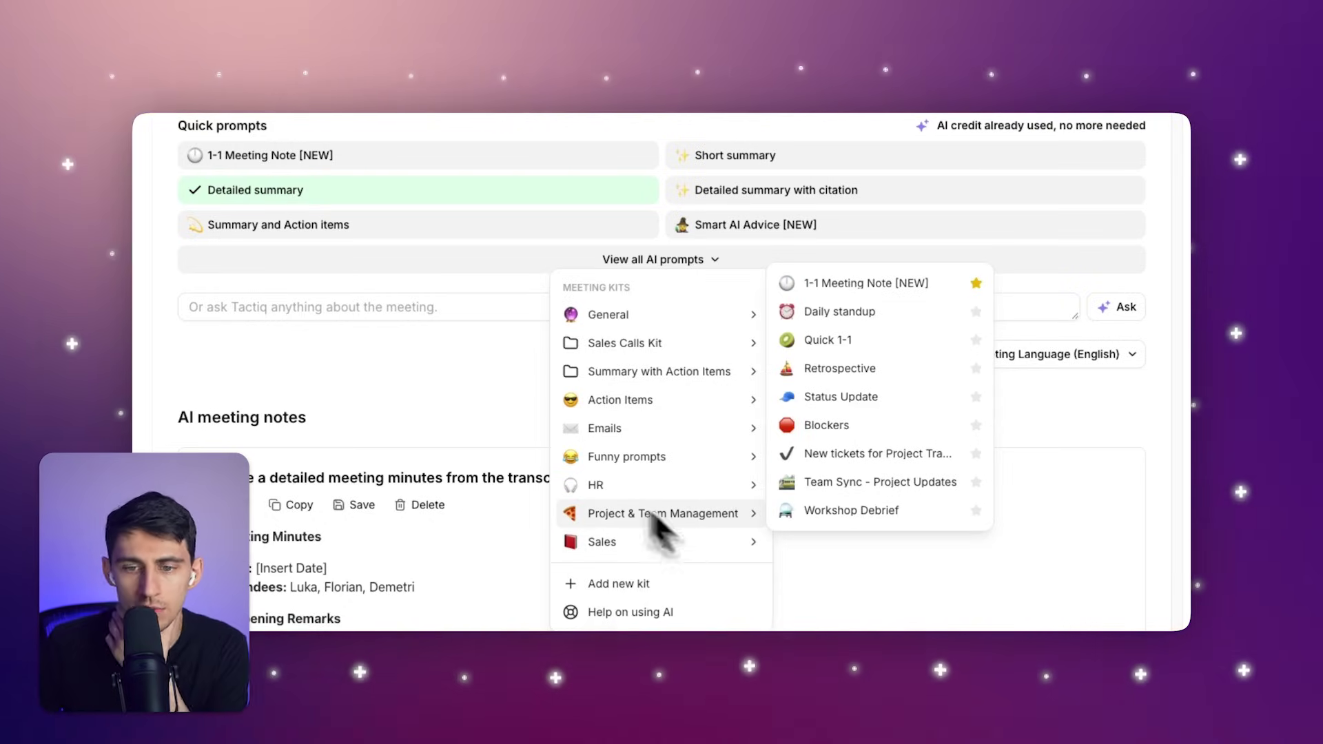
{"action": "left_click", "coordinate": [775, 253]}
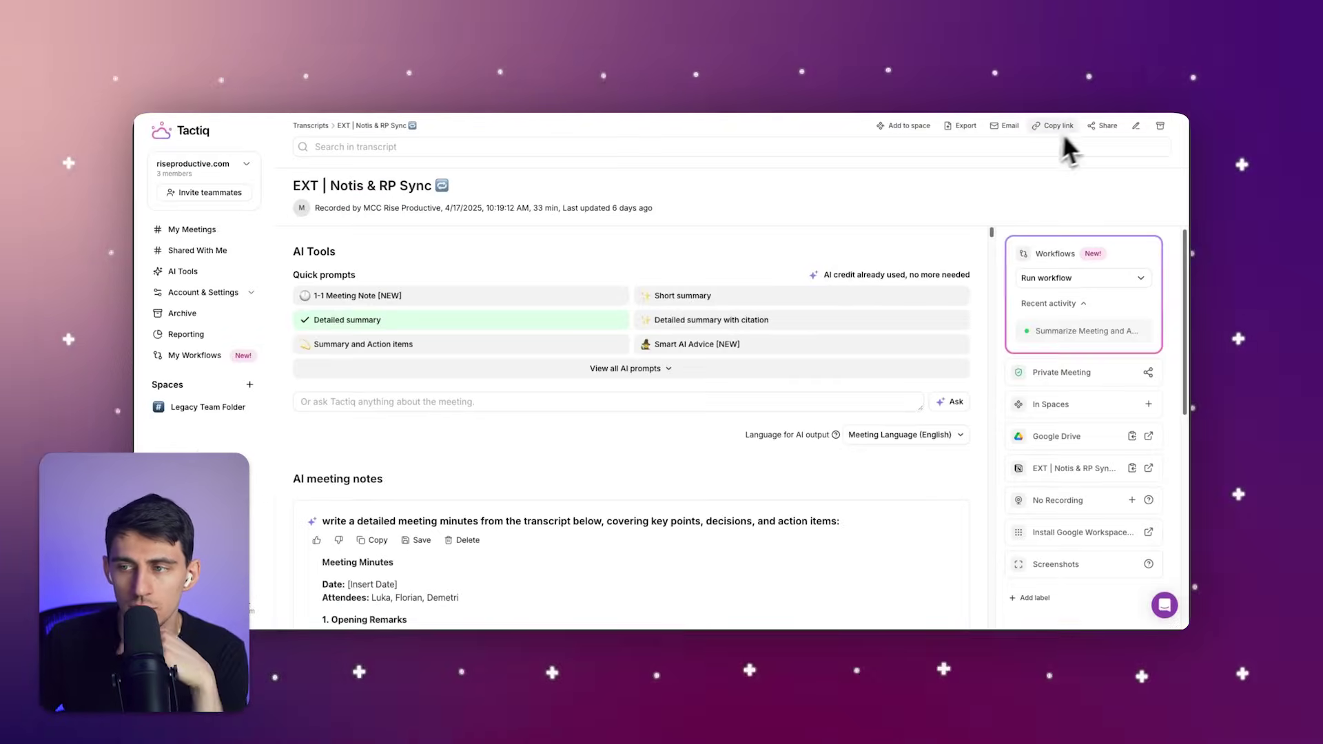
{"action": "left_click", "coordinate": [1102, 125]}
{"action": "scroll", "coordinate": [590, 305], "scroll_direction": "down", "scroll_amount": 5}
{"action": "scroll", "coordinate": [578, 326], "scroll_direction": "up", "scroll_amount": 3}
{"action": "scroll", "coordinate": [579, 324], "scroll_direction": "up", "scroll_amount": 2}
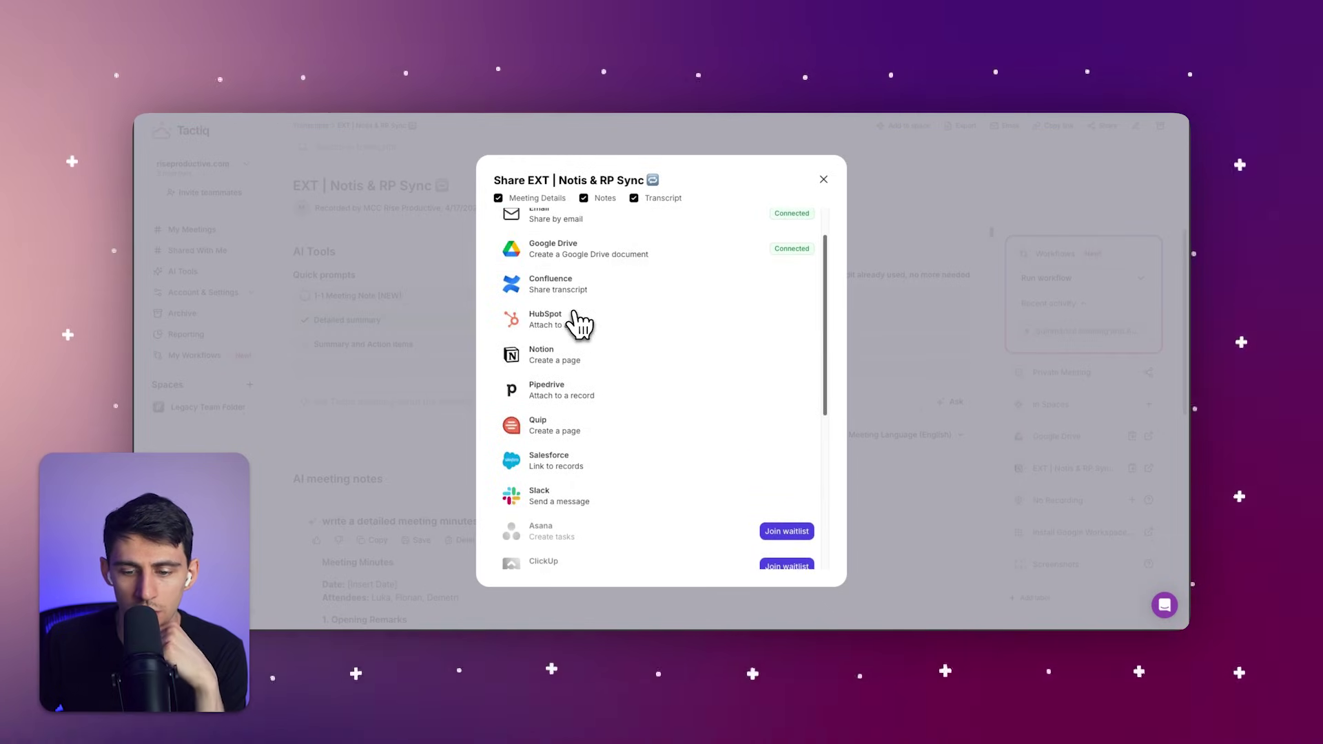
{"action": "scroll", "coordinate": [579, 325], "scroll_direction": "up", "scroll_amount": 1}
{"action": "left_click", "coordinate": [824, 181]}
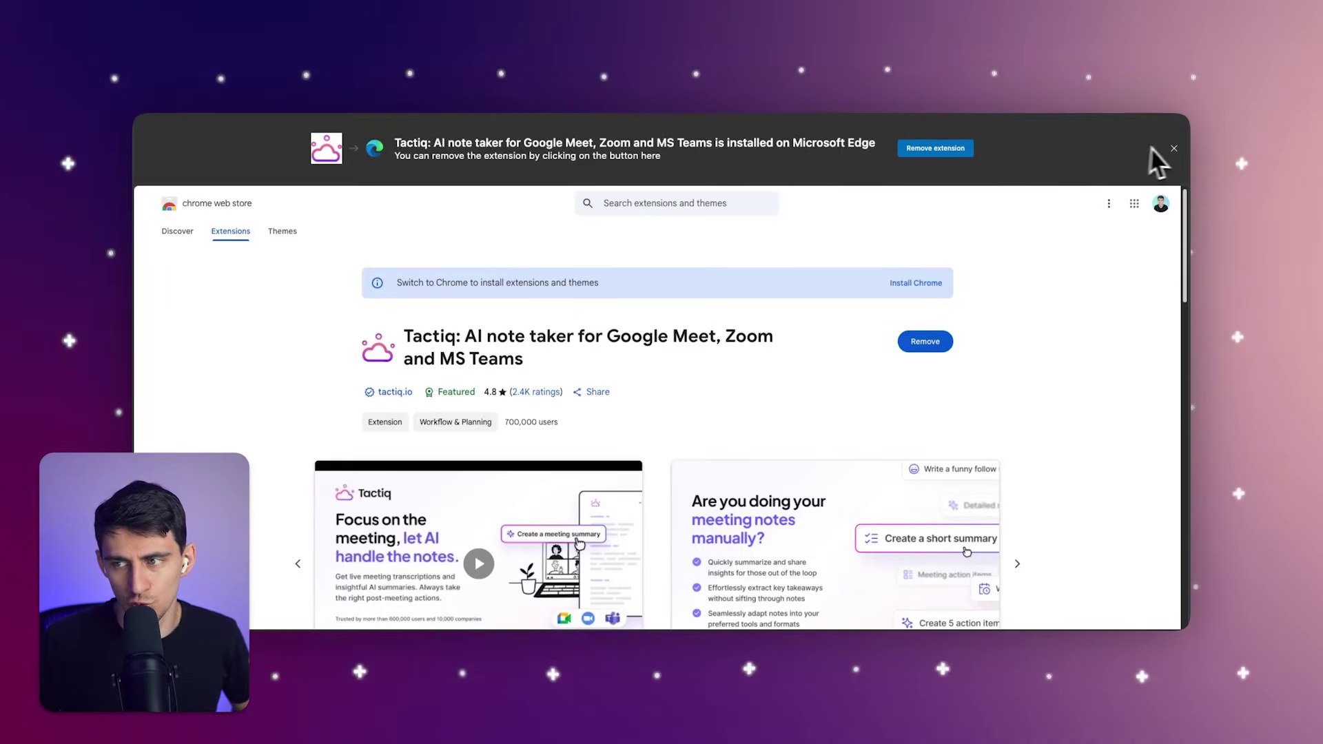
Dismiss the installed-on-Edge banner on Tactiq's Chrome Web Store listing
{"action": "left_click", "coordinate": [1173, 149]}
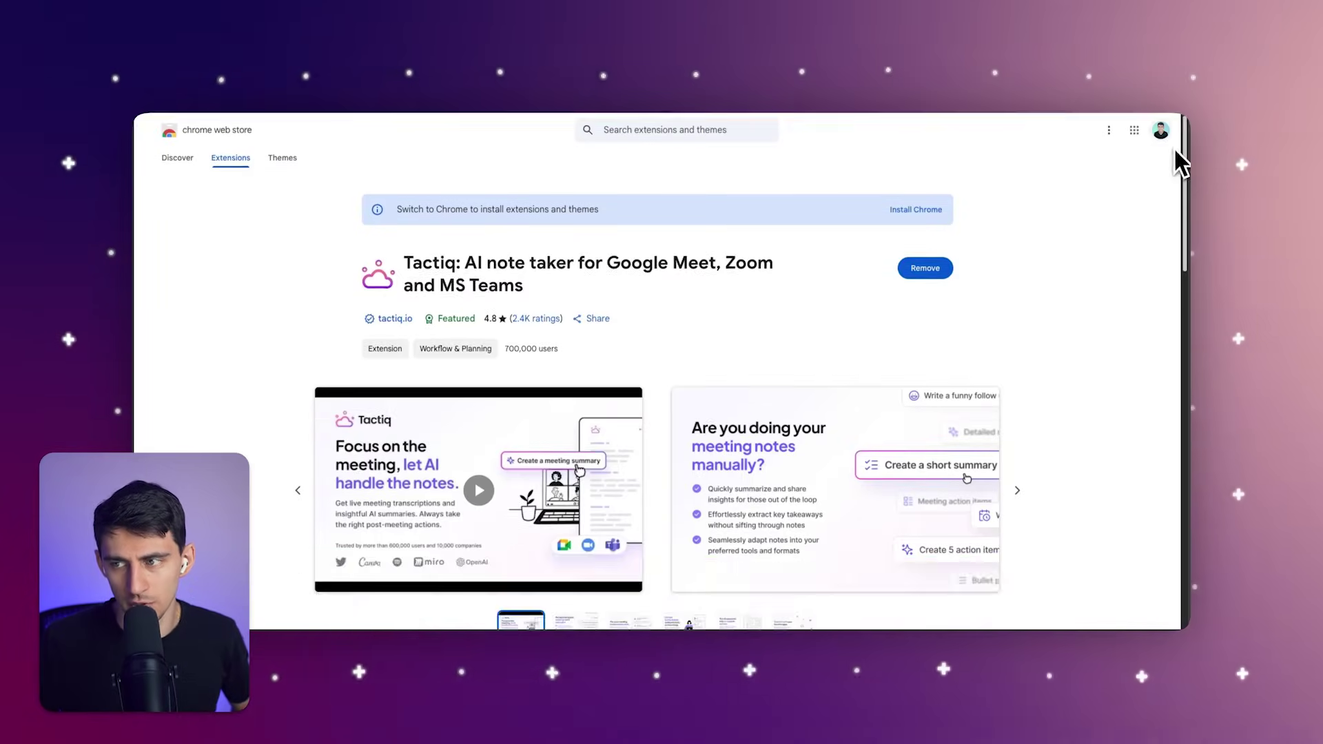